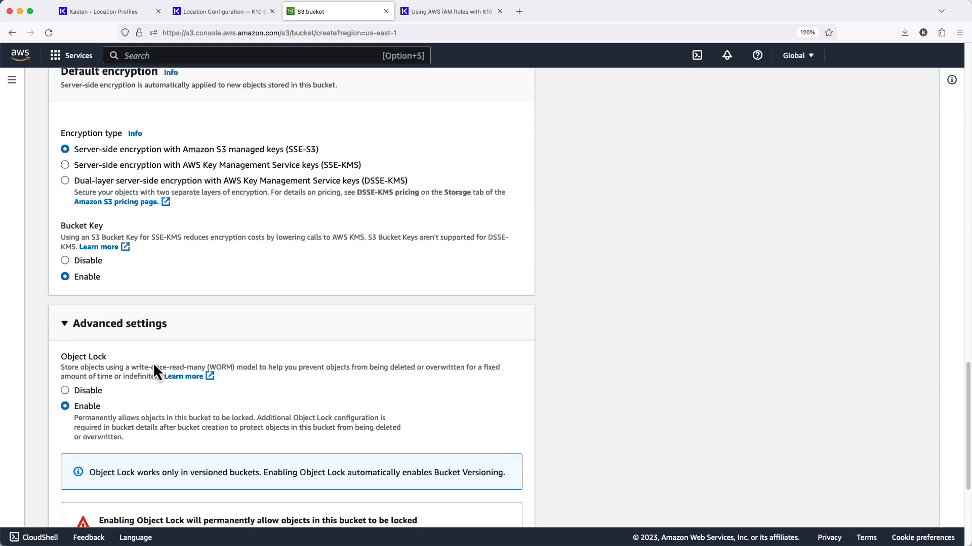
- Acknowledge that Object Lock permanently allows objects in the bucket to be locked, and create the bucket
scroll(155, 362, "down", 4)
left_click(103, 426)
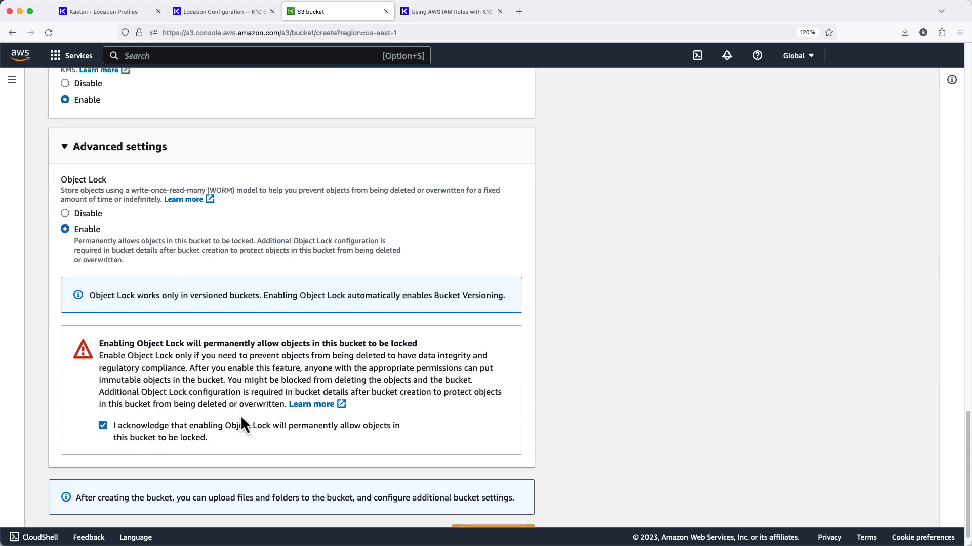
scroll(458, 375, "down", 1)
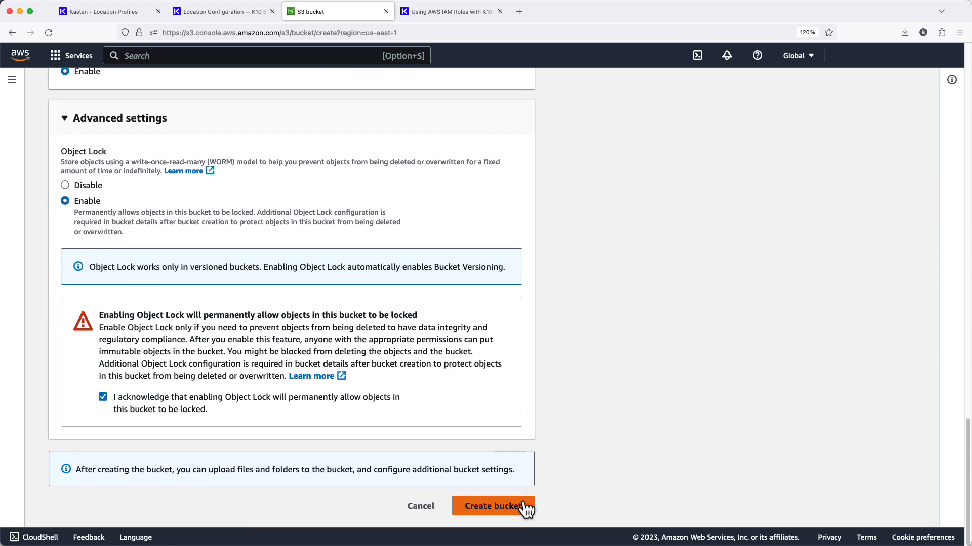
left_click(524, 507)
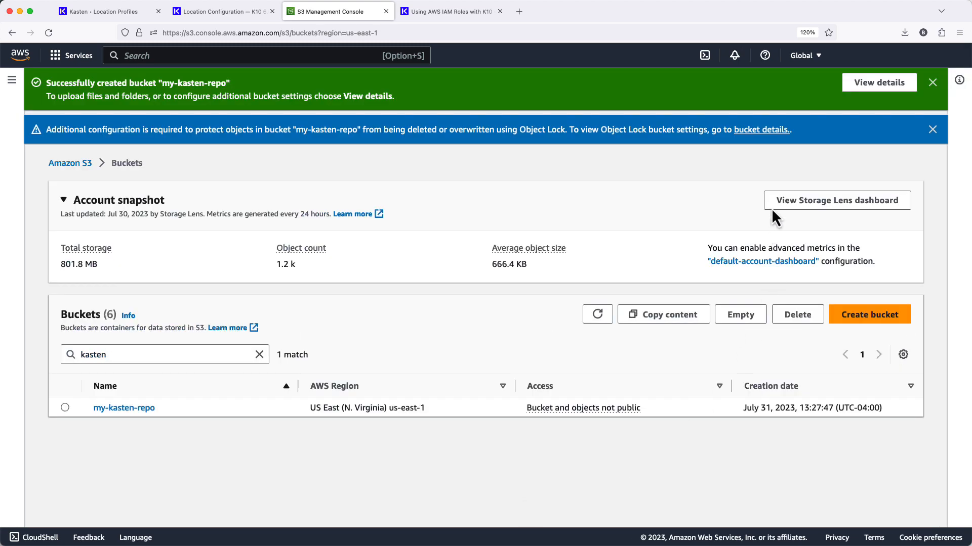
- Open the Object Lock settings of the my-kasten-repo bucket for editing
left_click(763, 130)
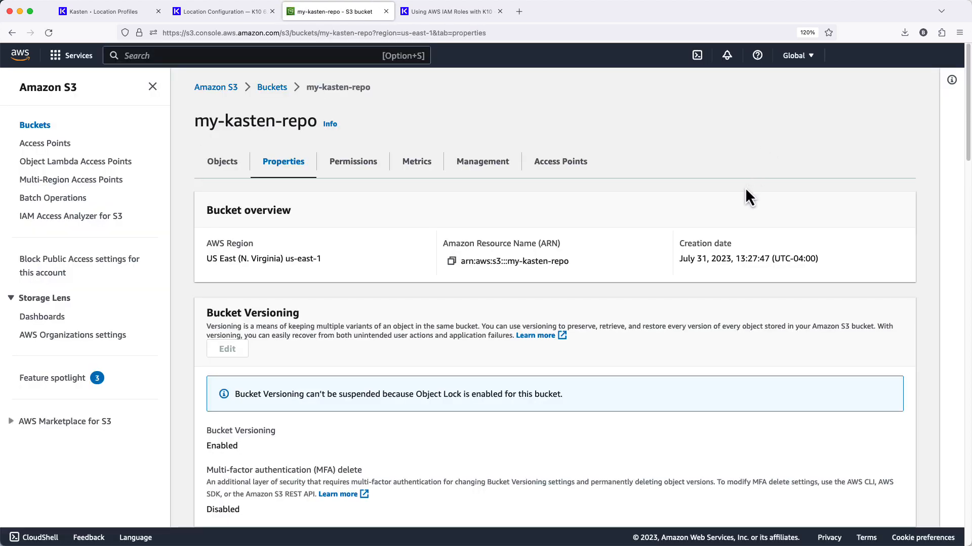
scroll(606, 315, "down", 6)
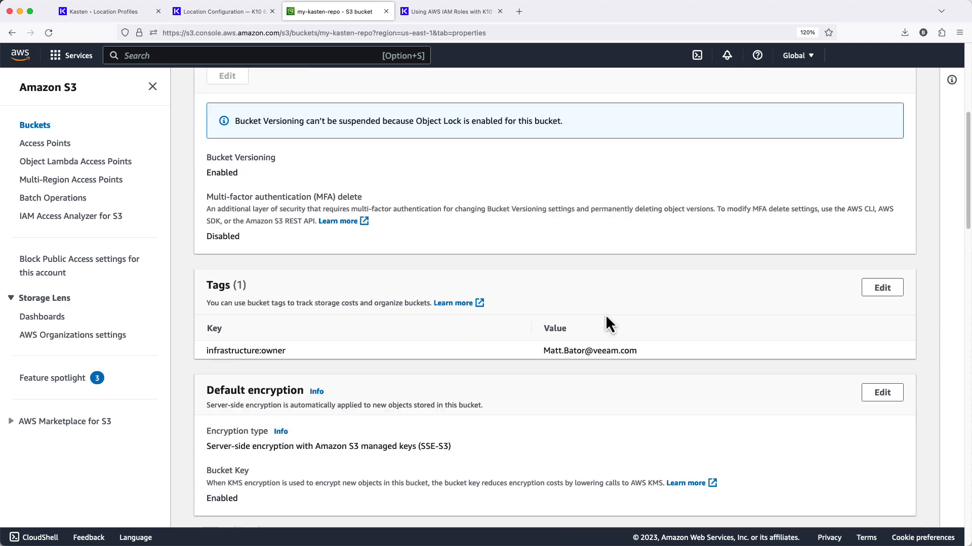
scroll(606, 318, "down", 10)
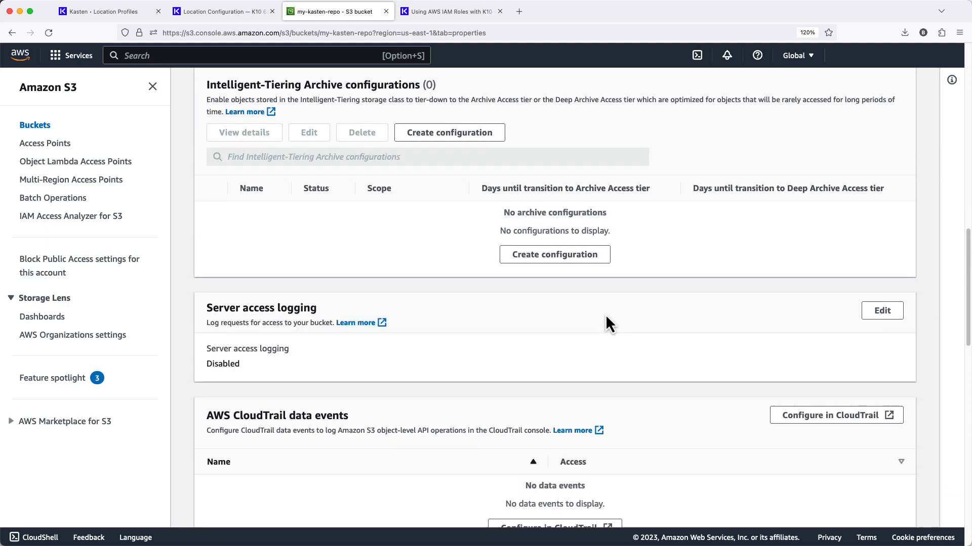
scroll(606, 318, "down", 10)
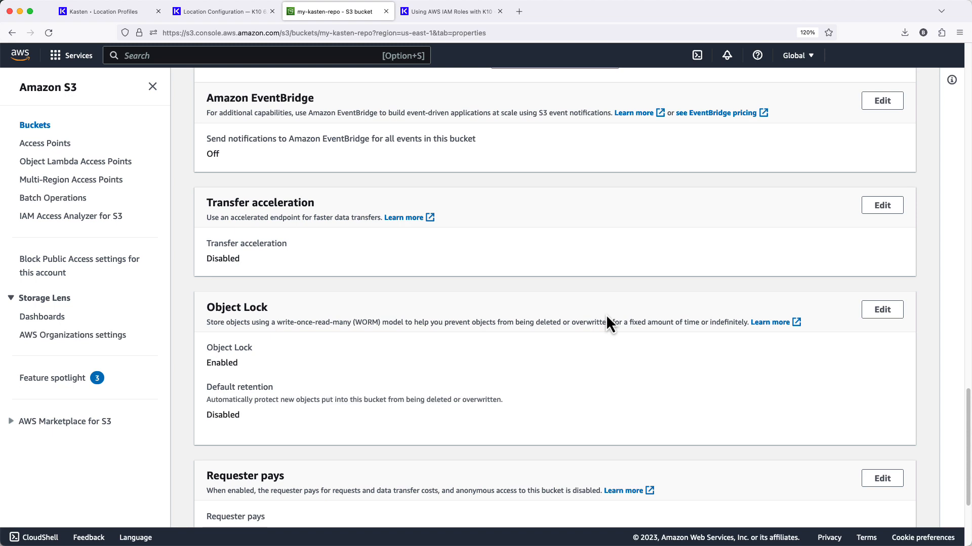
left_click(867, 311)
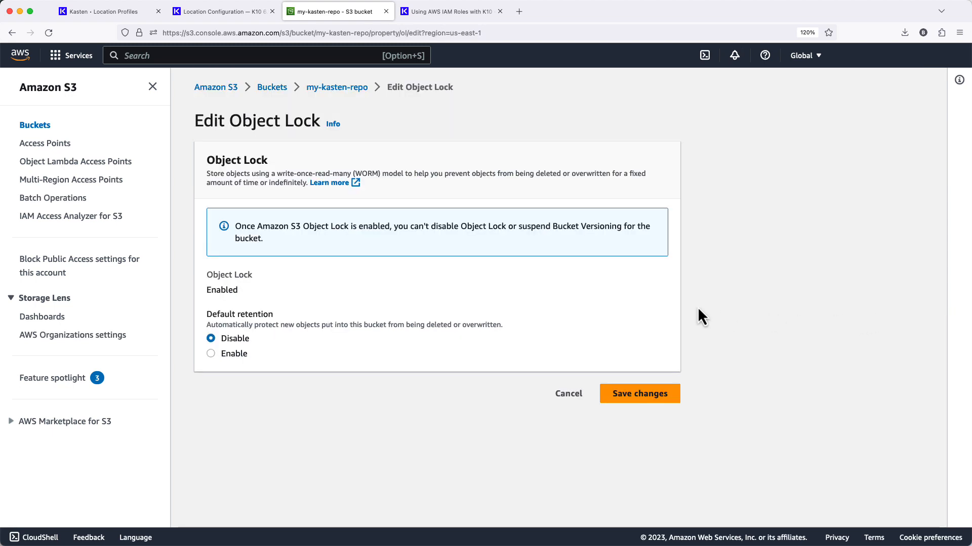
- Enable default retention on the bucket in Compliance mode with a period of 27 days and save the changes
left_click(225, 356)
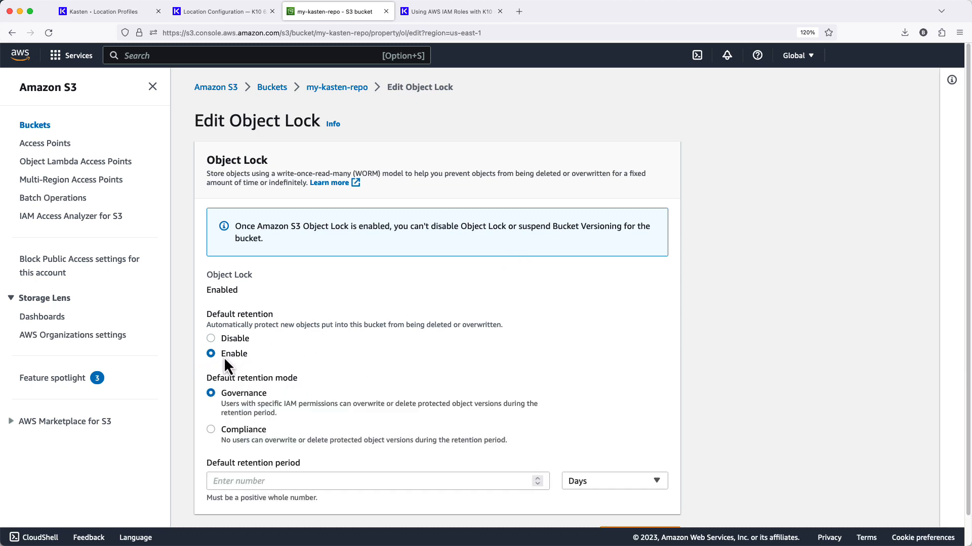
left_click(229, 431)
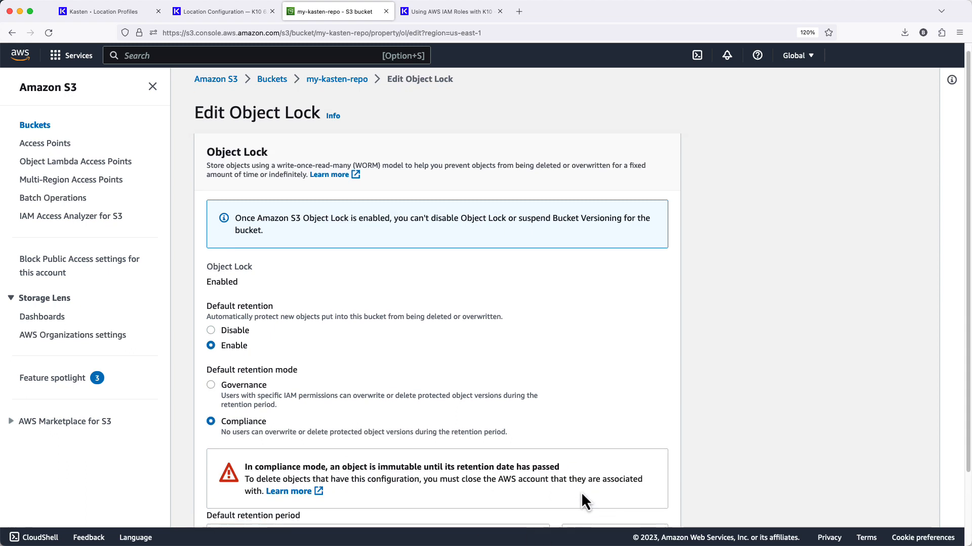
scroll(581, 498, "down", 3)
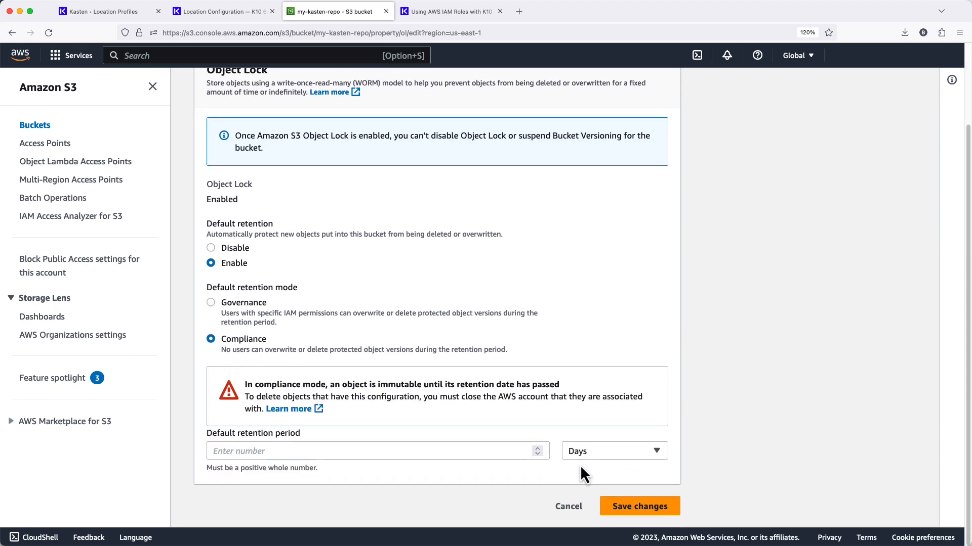
left_click(463, 455)
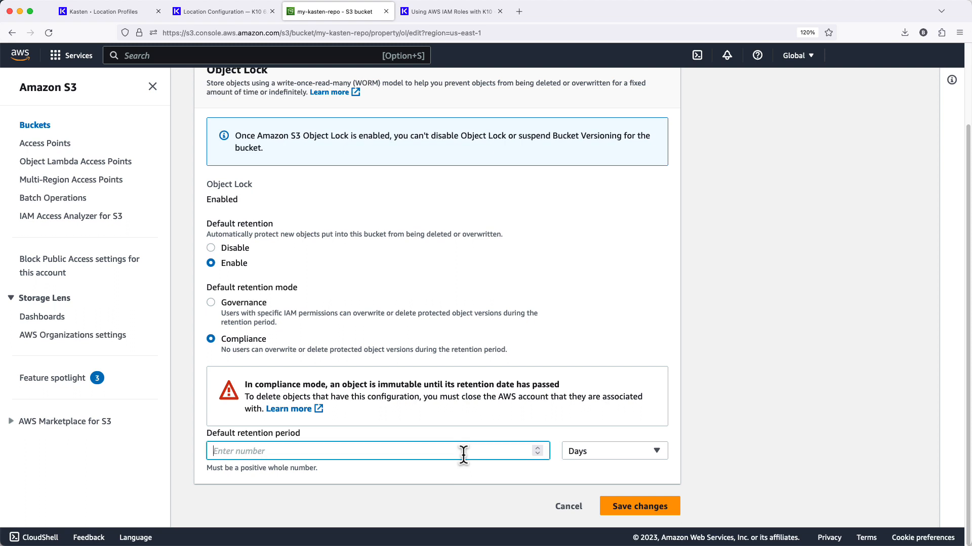
type("27")
left_click(608, 506)
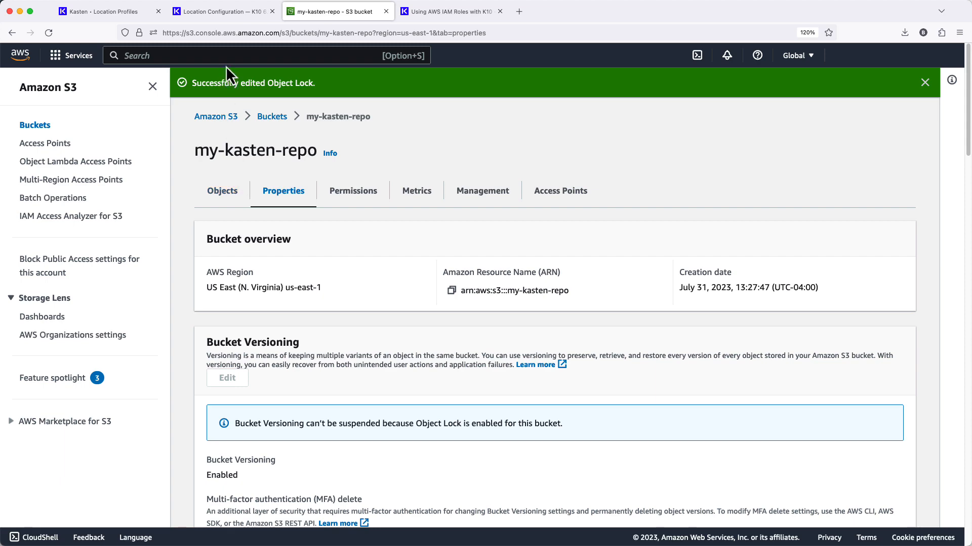
- Go to the IAM service and start a new policy in the JSON policy editor
type("iam")
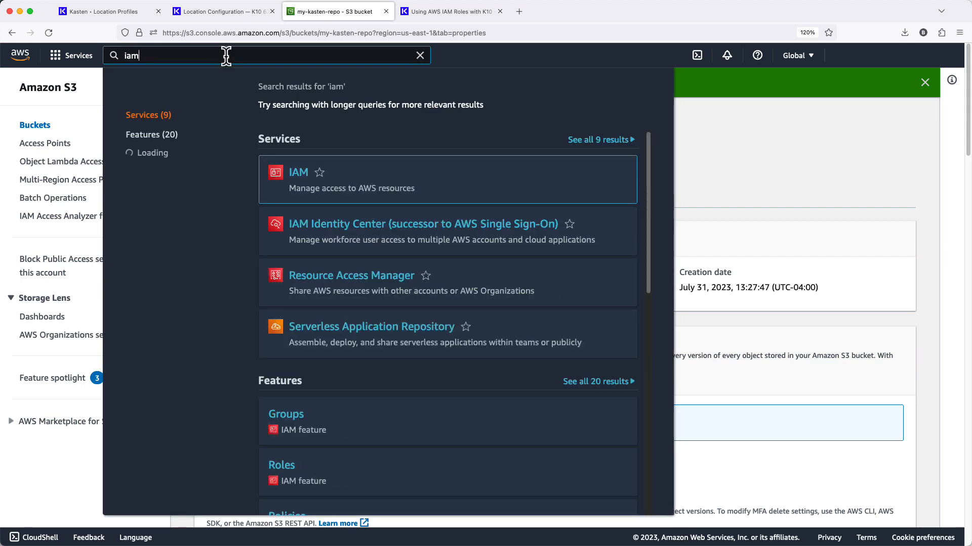
key("Return")
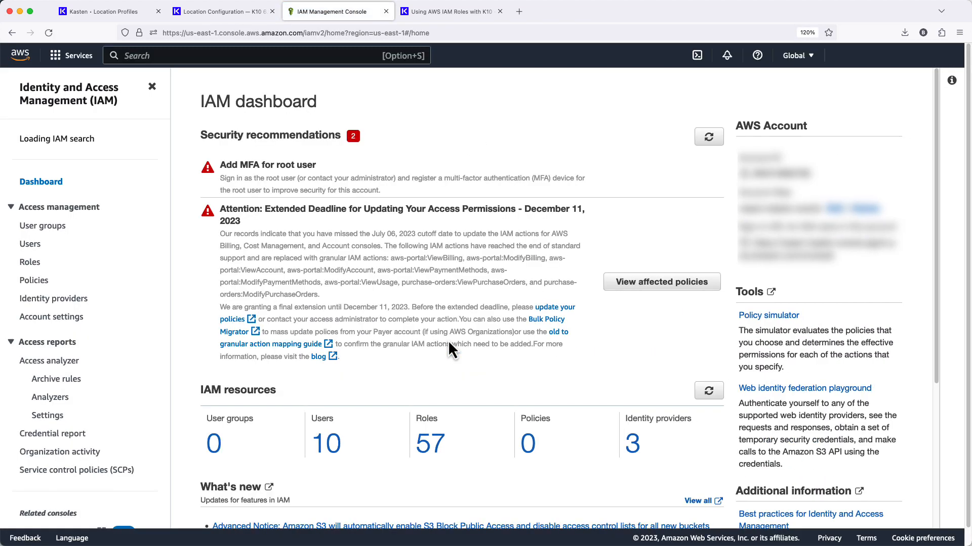
left_click(23, 288)
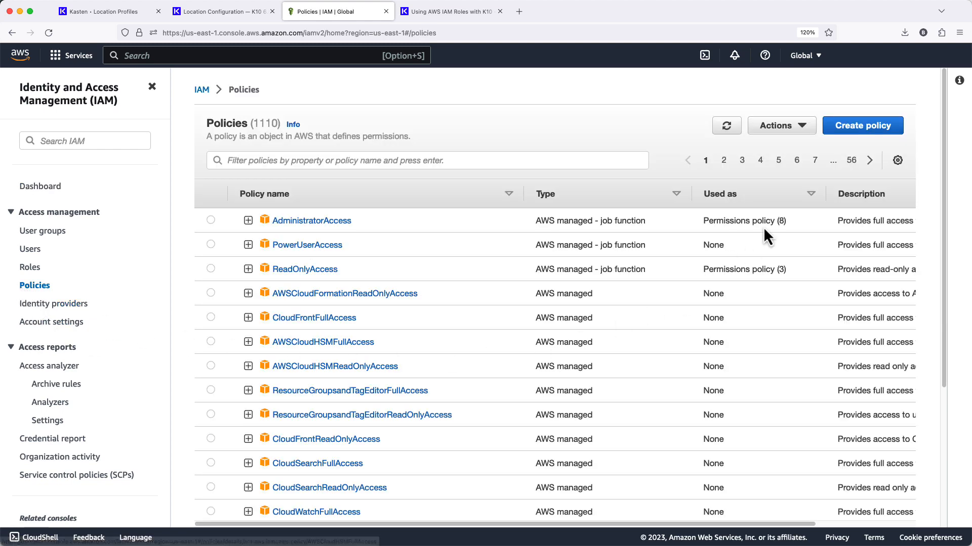
left_click(867, 125)
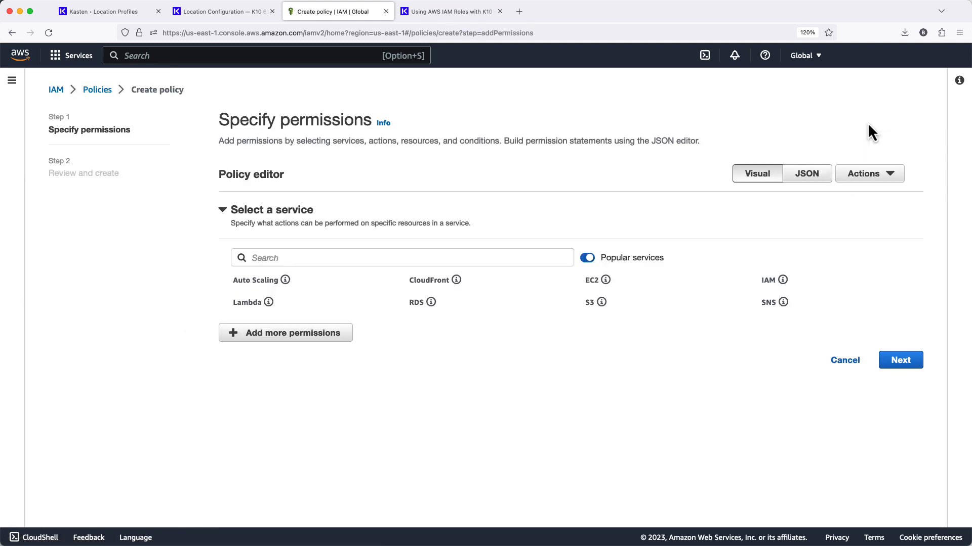
left_click(817, 174)
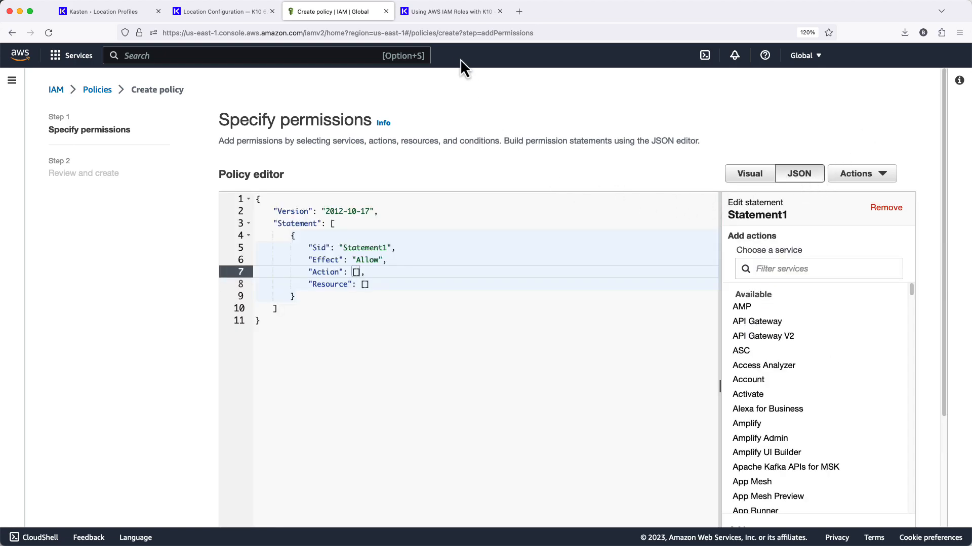
- Find the "Using K10 with AWS S3" permissions in the Kasten documentation and copy the full policy JSON
left_click(443, 12)
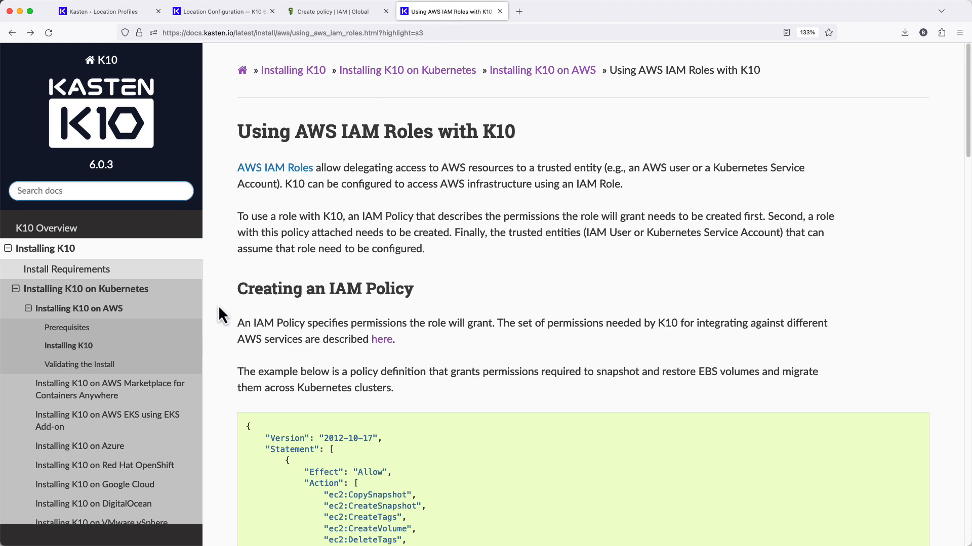
left_click(381, 339)
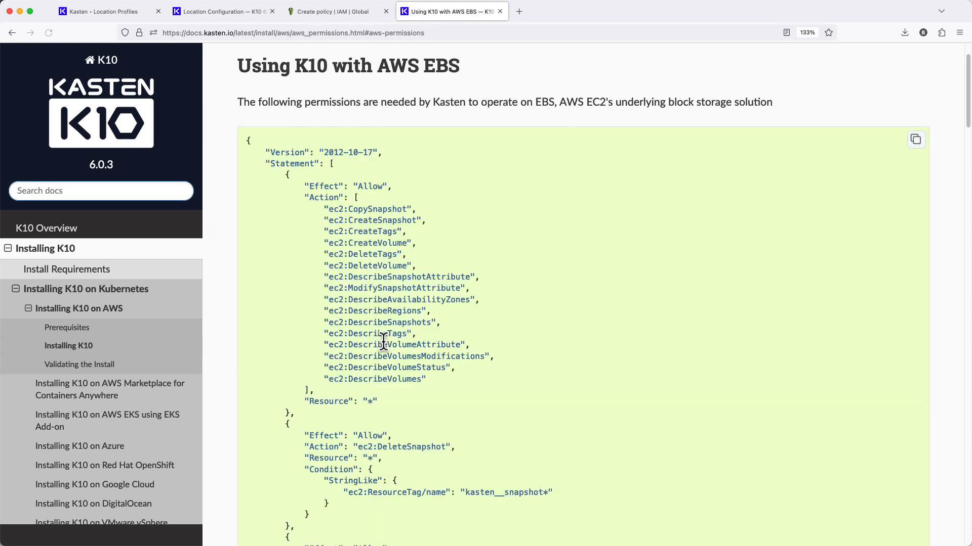
scroll(396, 335, "down", 15)
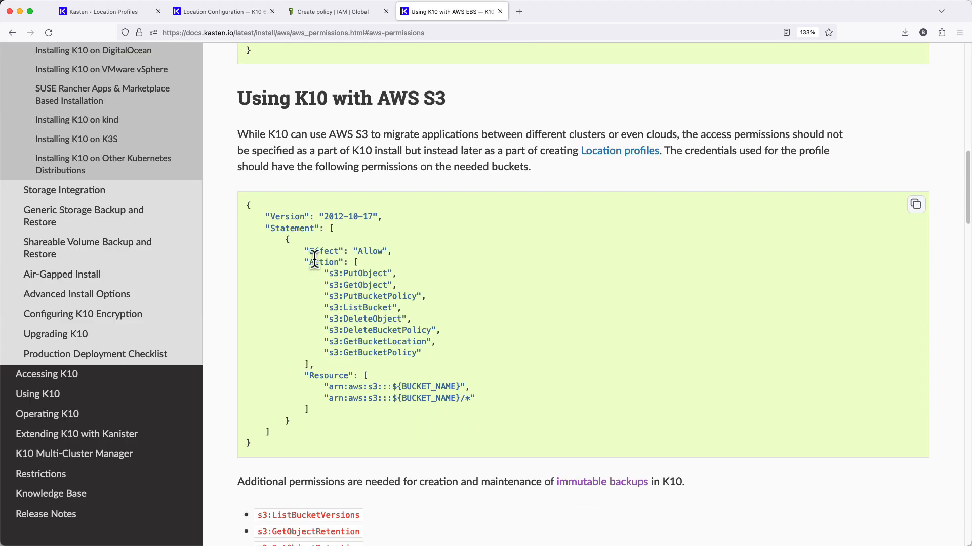
left_click_drag(247, 205, 330, 441)
scroll(269, 235, "down", 3)
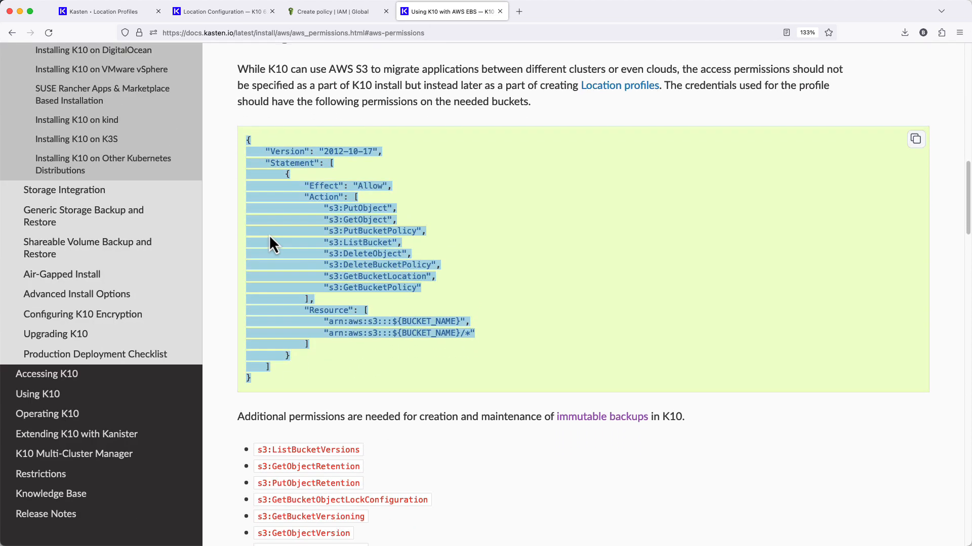
- Replace the new IAM policy's default JSON with the K10 S3 policy, including the additional permissions for immutable backups
left_click(313, 10)
key("ctrl+a")
type("{     \"Version\": \"2012-10-17\",     \"Statement\": [         {             \"Effect\": \"Allow\",             \"Action\": [                 \"s3:PutObject\",                 \"s3:GetObject\",                 \"s3:PutBucketPolicy\",                 \"s3:ListBucket\",                 \"s3:DeleteObject\",                 \"s3:DeleteBucketPolicy\",                 \"s3:GetBucketLocation\",                 \"s3:GetBucketPolicy\",                 \"s3:ListBucketVersions\",                 \"s3:GetObjectRetention\",                 \"s3:PutObjectRetention\",                 \"s3:GetBucketObjectLockConfiguration\",                 \"s3:GetBucketVersioning\",                 \"s3:GetObjectVersion\",                 \"s3:DeleteObjectVersion\"             ],             \"Resource\": [                 \"arn:aws:s3:::${BUCKET_NAME}\",                 \"arn:aws:s3:::${BUCKET_NAME}/*\"             ]         }     ] }")
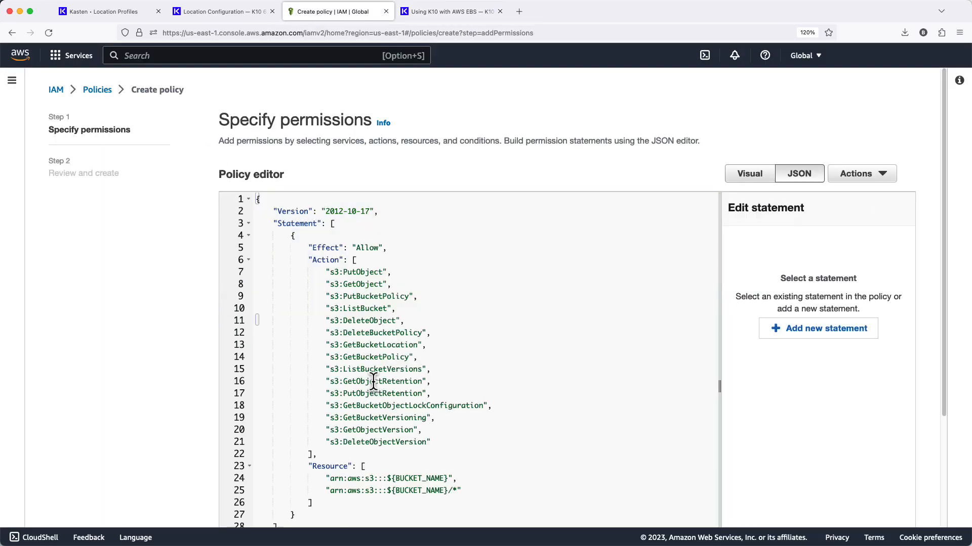
- Replace the ${BUCKET_NAME} placeholder in both Resource ARNs with my-kasten-repo and continue to the policy review
left_click_drag(387, 478, 446, 479)
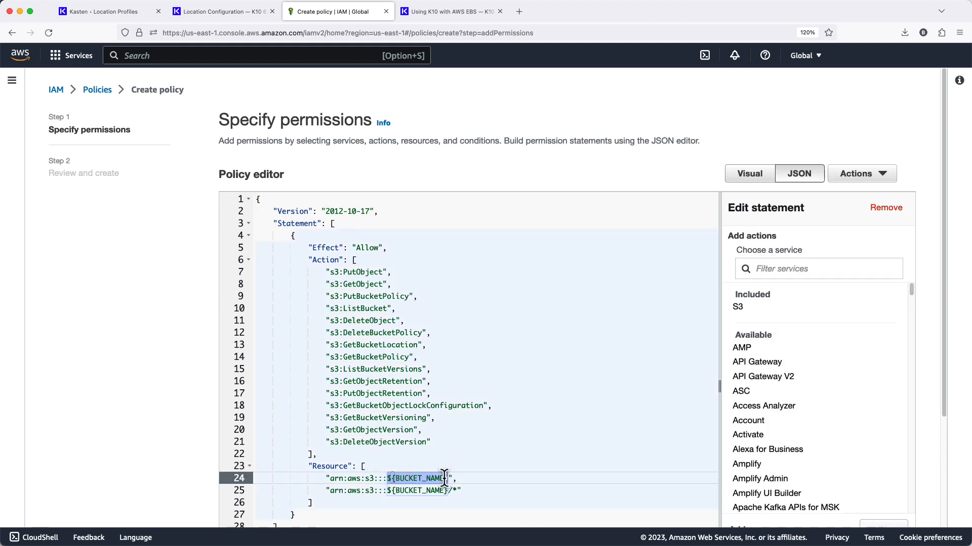
type("my-kasten-repo")
key("Down")
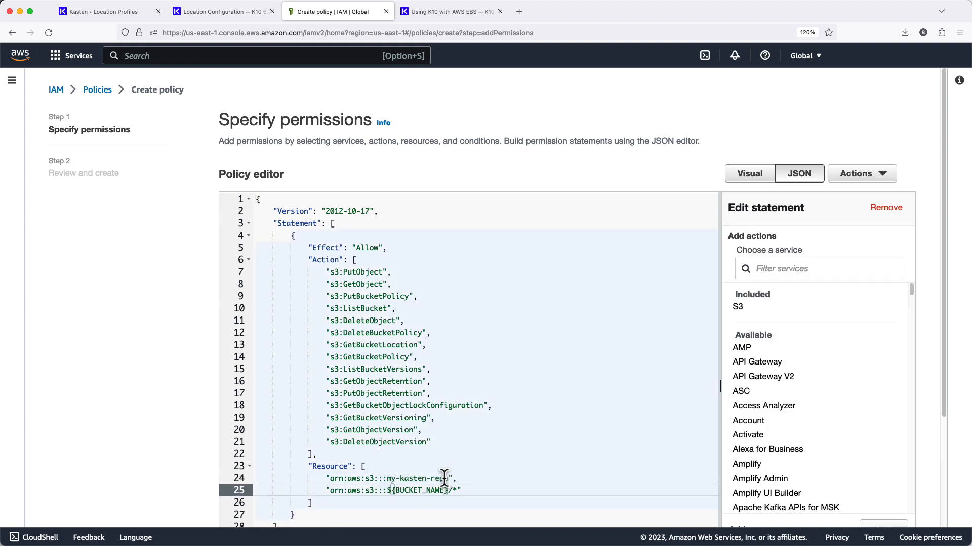
key("shift+Left")
key("shift+Left")
key("shift+Left")
key("shift+Left")
key("shift+Left")
key("shift+Left")
key("shift+Left")
key("shift+Left")
key("shift+Left")
key("shift+Left")
key("shift+Left")
key("shift+Left")
key("shift+Left")
type("my-kasten-repo")
scroll(443, 435, "down", 5)
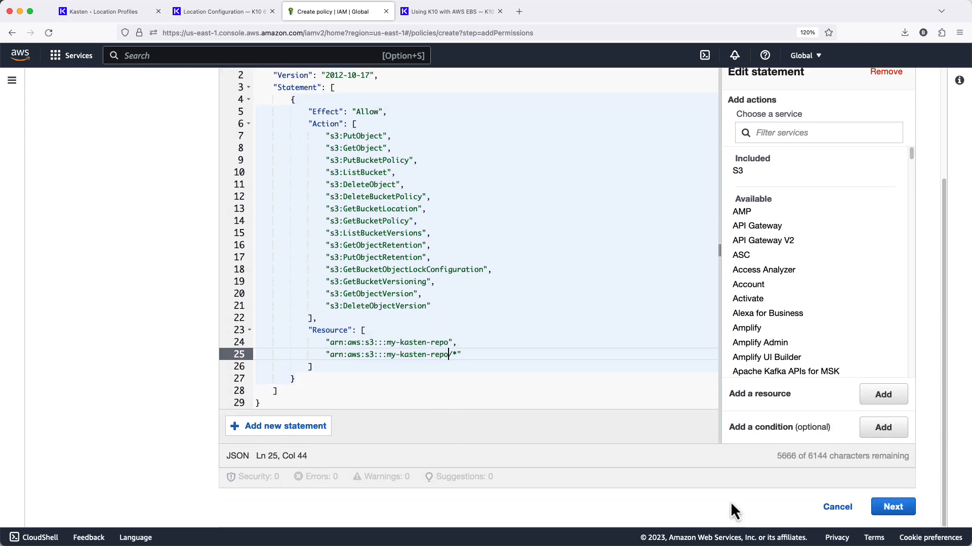
left_click(904, 508)
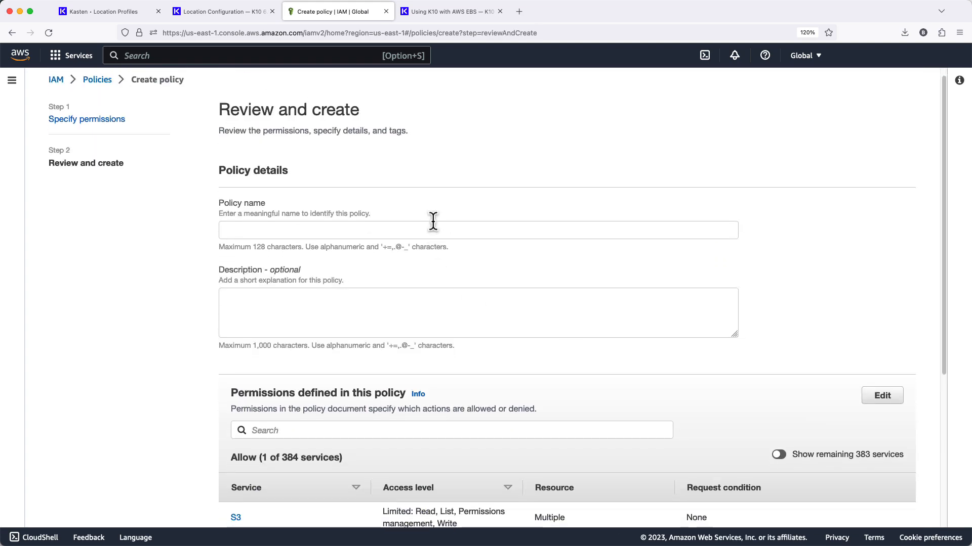
- Name the policy kasten-s3-policy and create it
left_click(435, 226)
type("kasten-s3-policy")
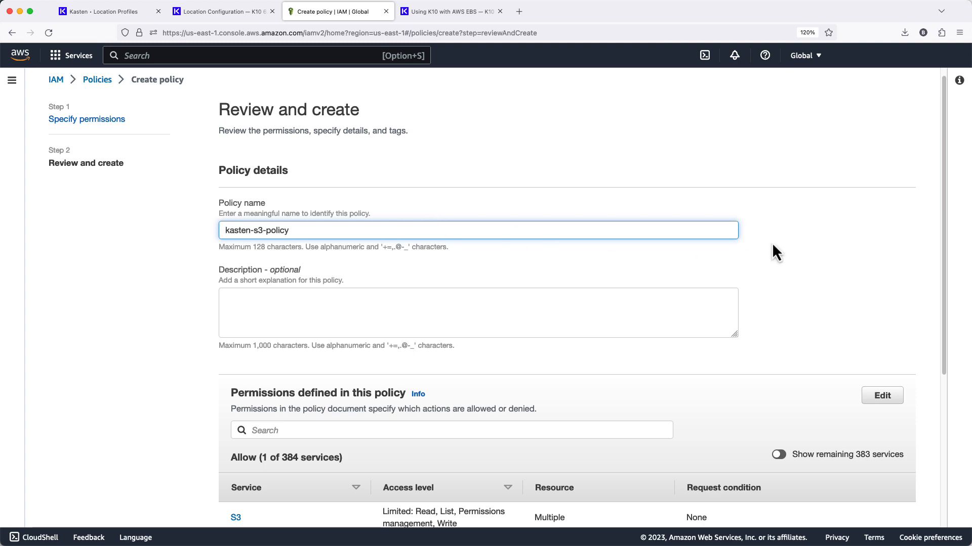
scroll(829, 230, "down", 6)
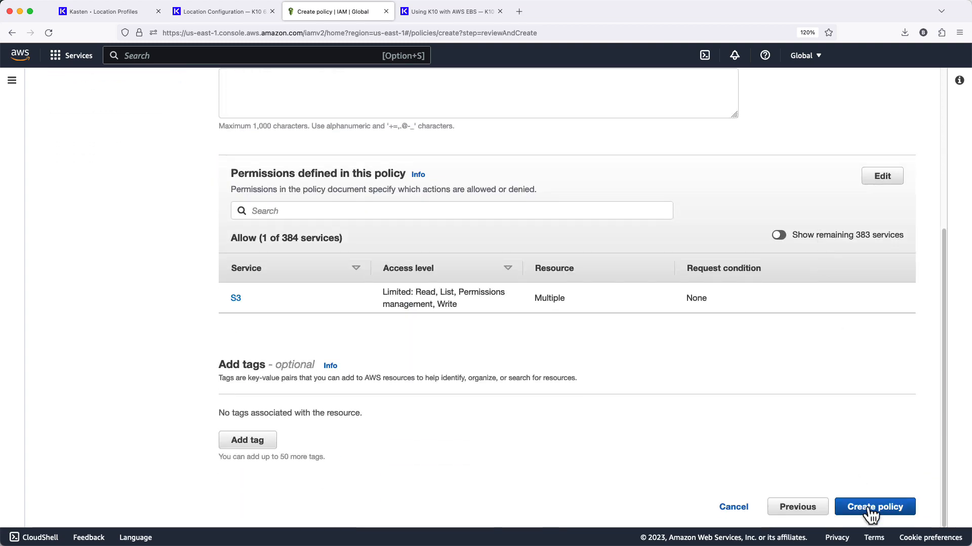
left_click(871, 509)
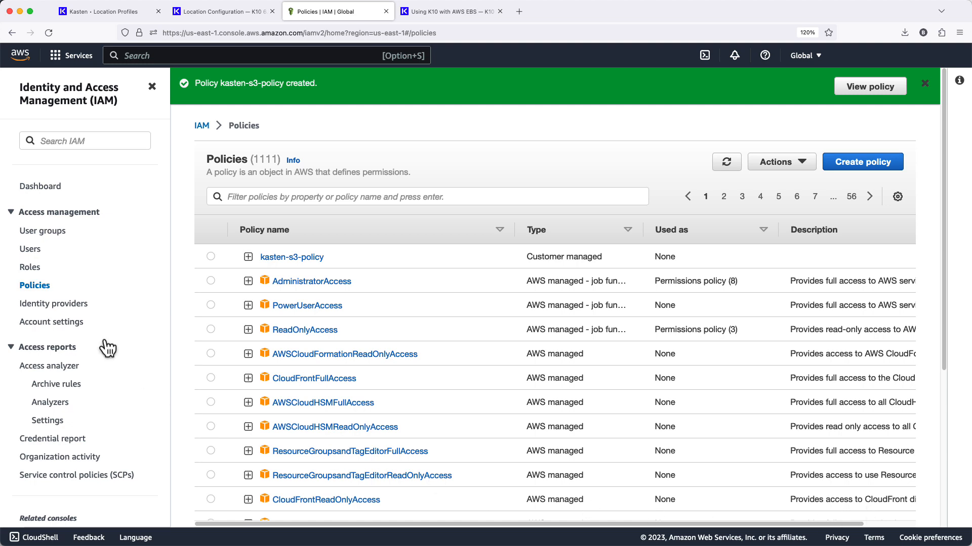
- Start a new IAM user named kasten-s3-sa without console access and continue to its permissions
left_click(34, 250)
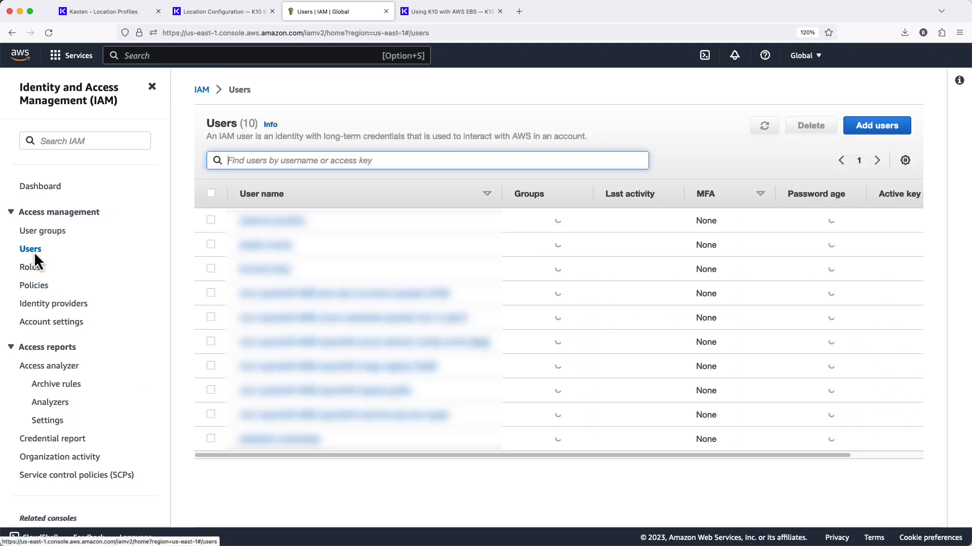
left_click(894, 126)
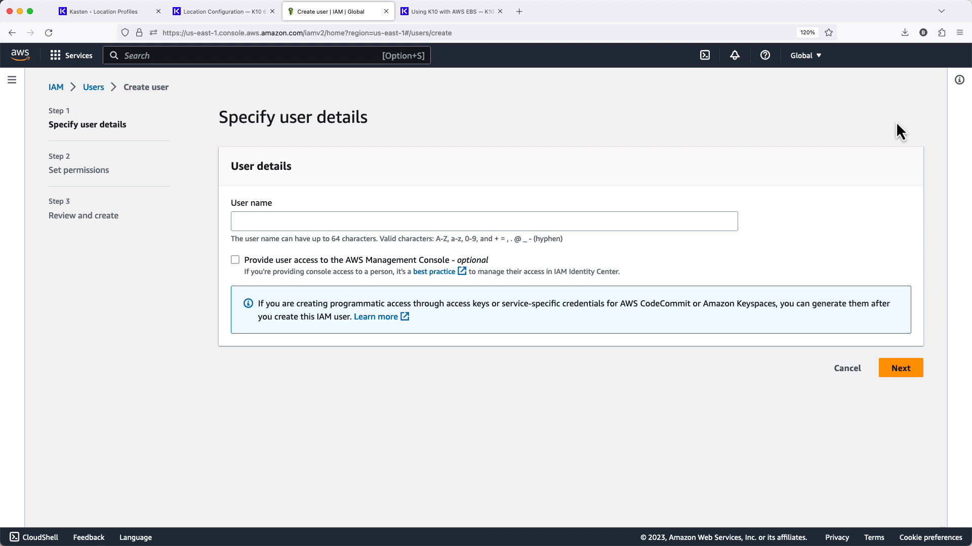
left_click(614, 214)
type("kasten-s3")
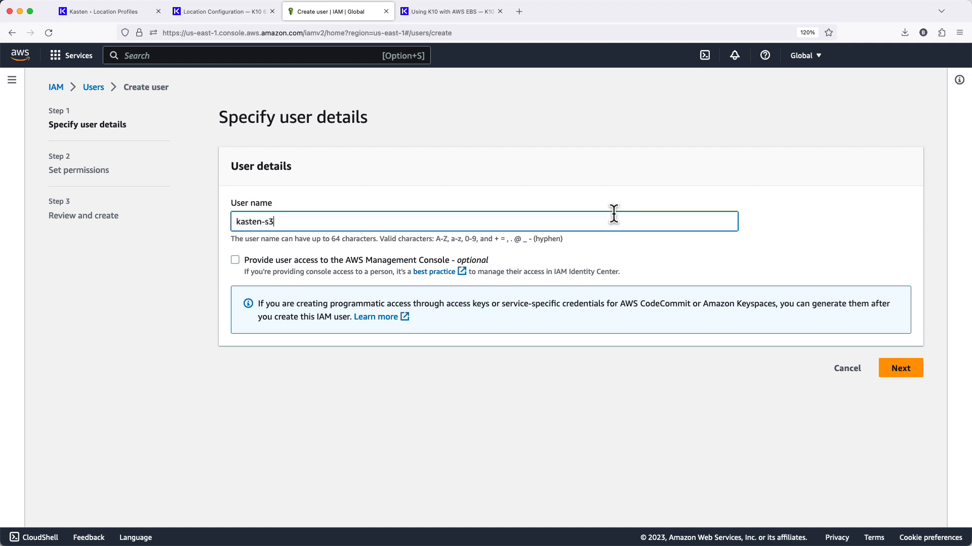
type("-sa")
left_click(903, 373)
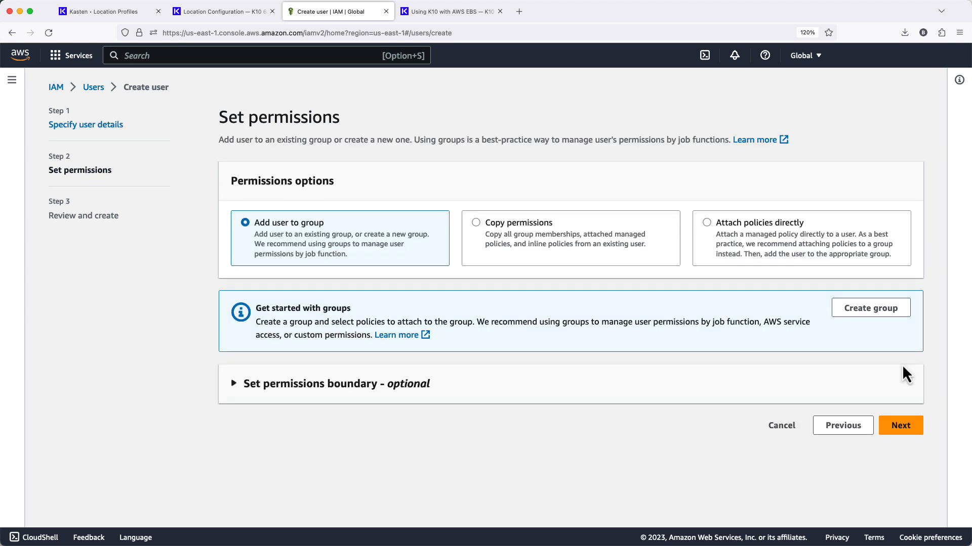
- Attach kasten-s3-policy directly to the new user kasten-s3-sa and create the user
left_click(782, 238)
left_click(429, 364)
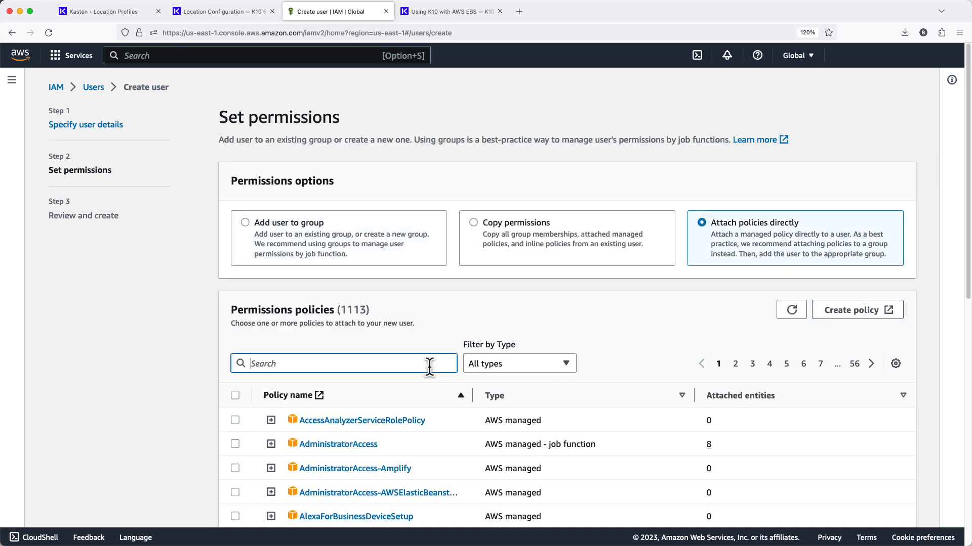
type("kaste")
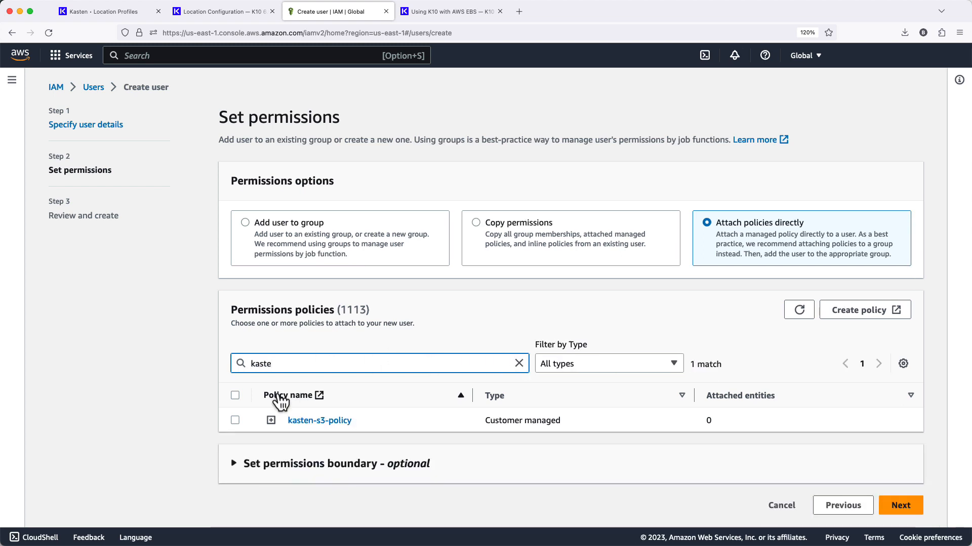
left_click(236, 421)
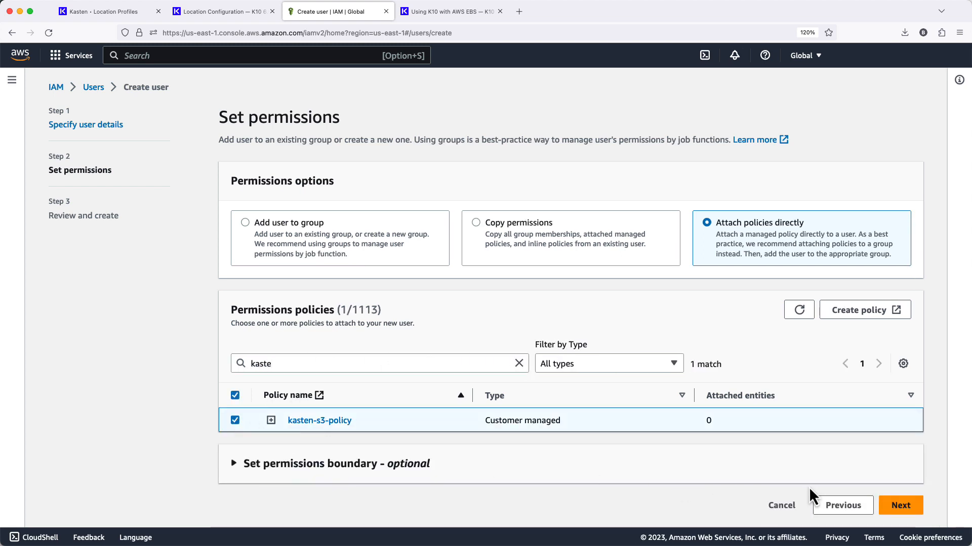
left_click(909, 506)
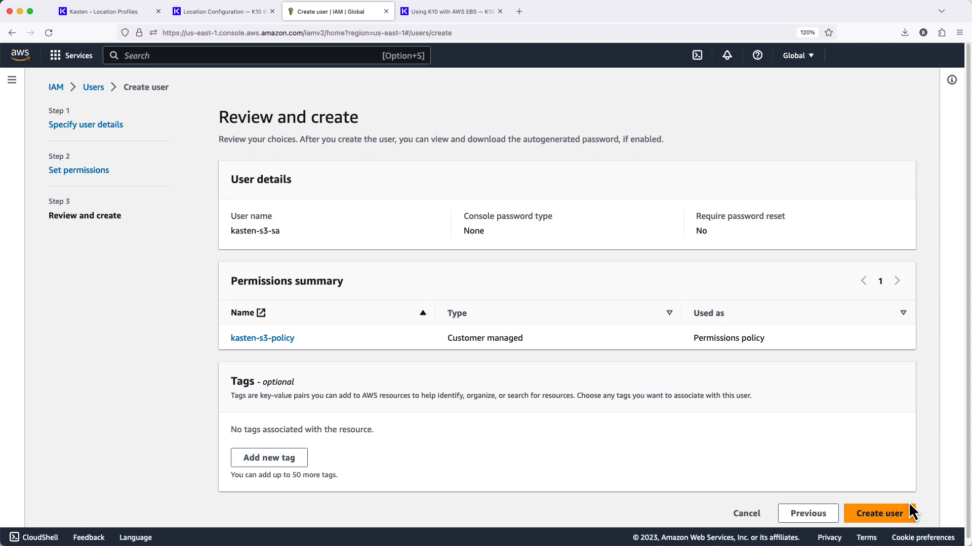
left_click(909, 504)
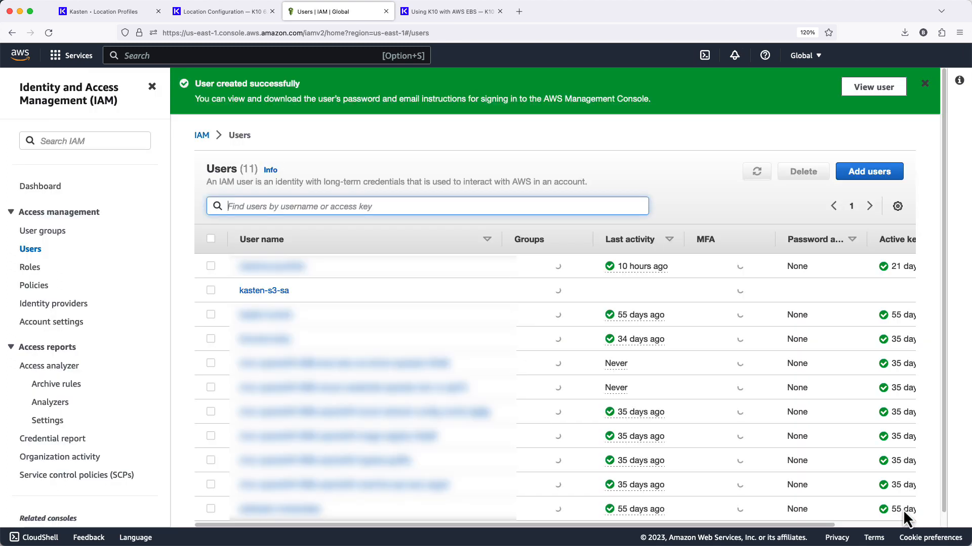
- Create an access key for the kasten-s3-sa user with the use case Application running outside AWS and no description tag
left_click(250, 293)
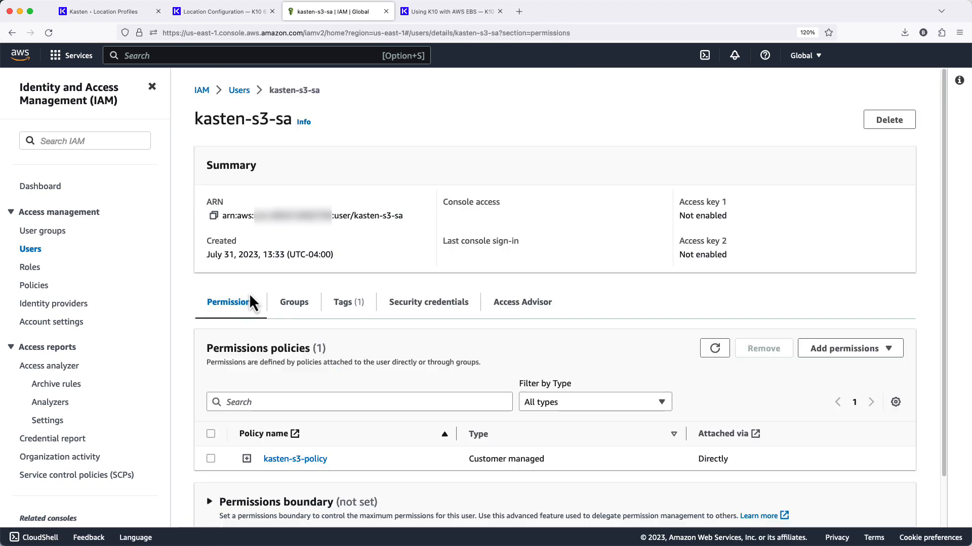
left_click(415, 304)
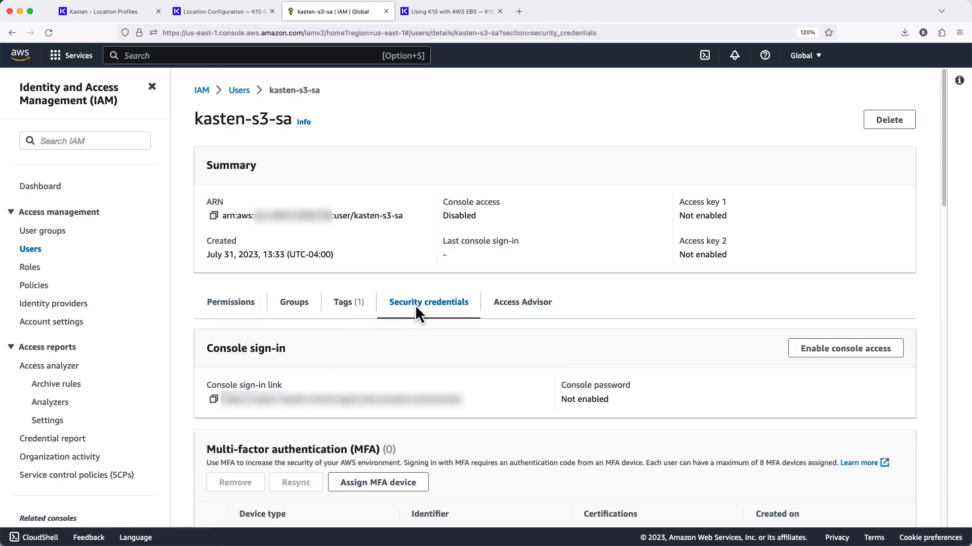
scroll(415, 305, "down", 3)
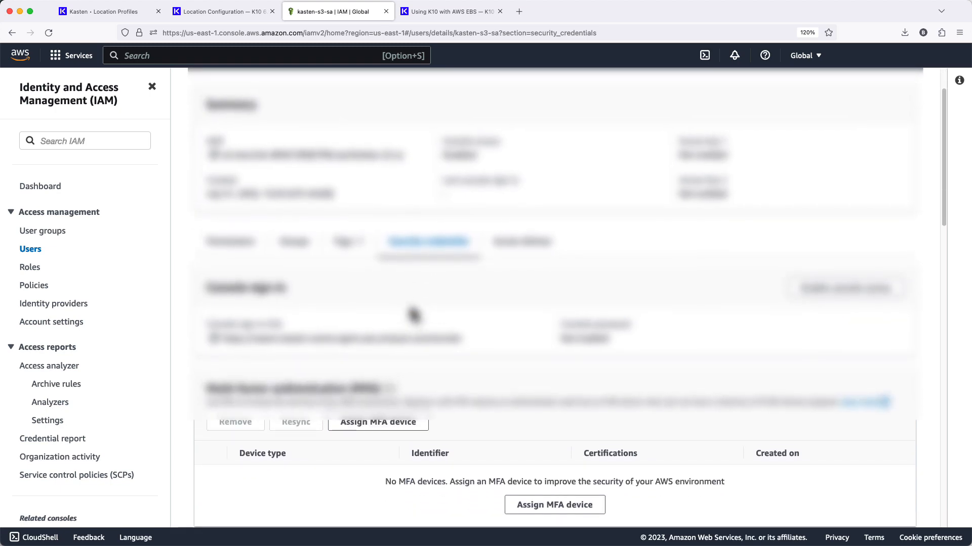
scroll(412, 309, "down", 10)
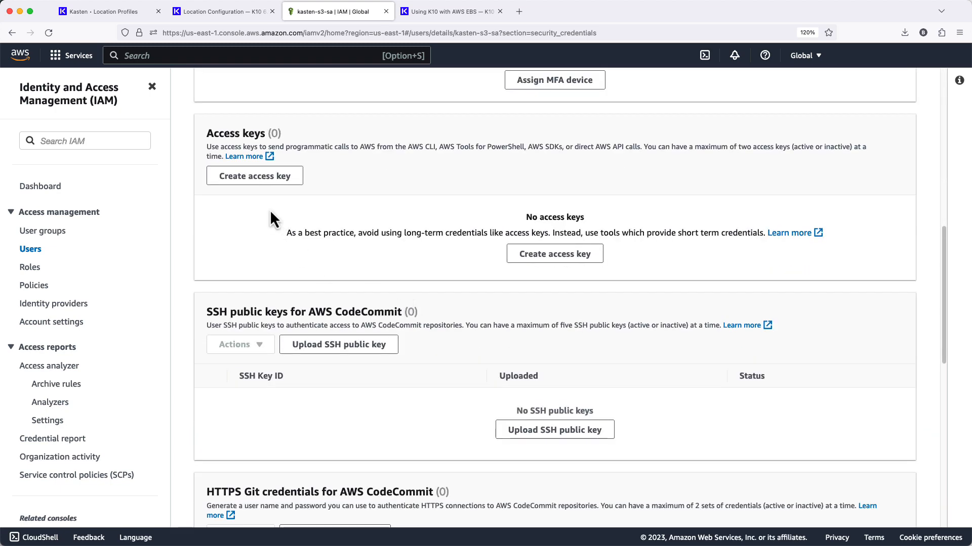
left_click(260, 178)
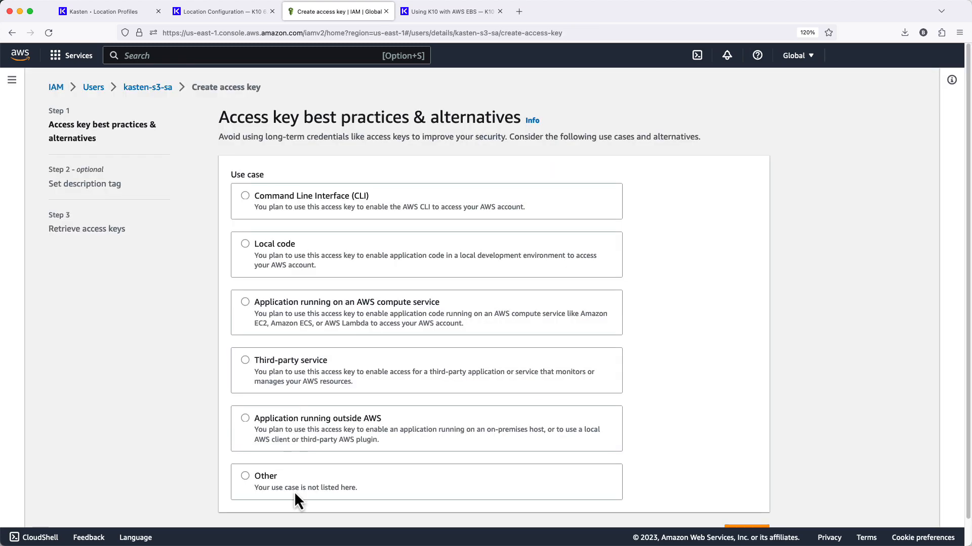
left_click(261, 428)
scroll(263, 428, "down", 3)
scroll(272, 420, "down", 4)
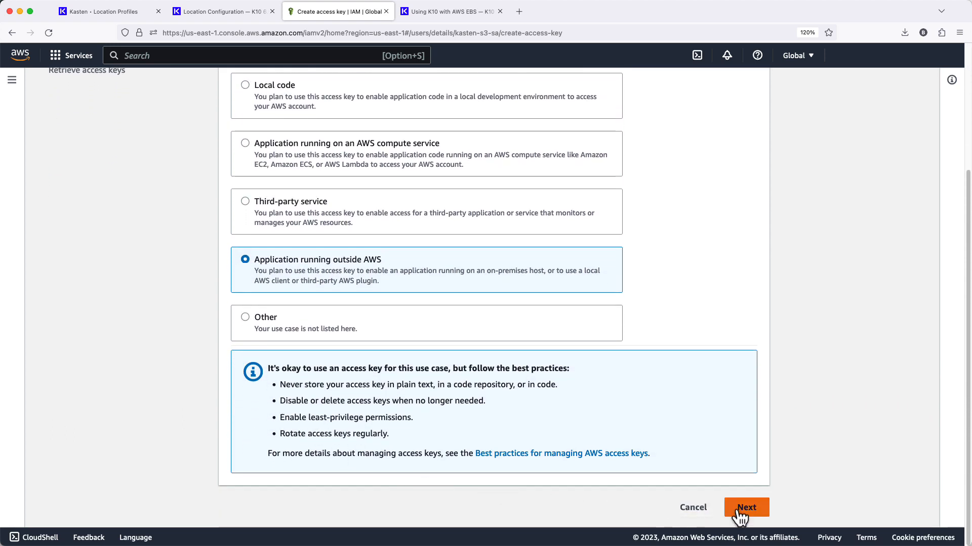
left_click(740, 511)
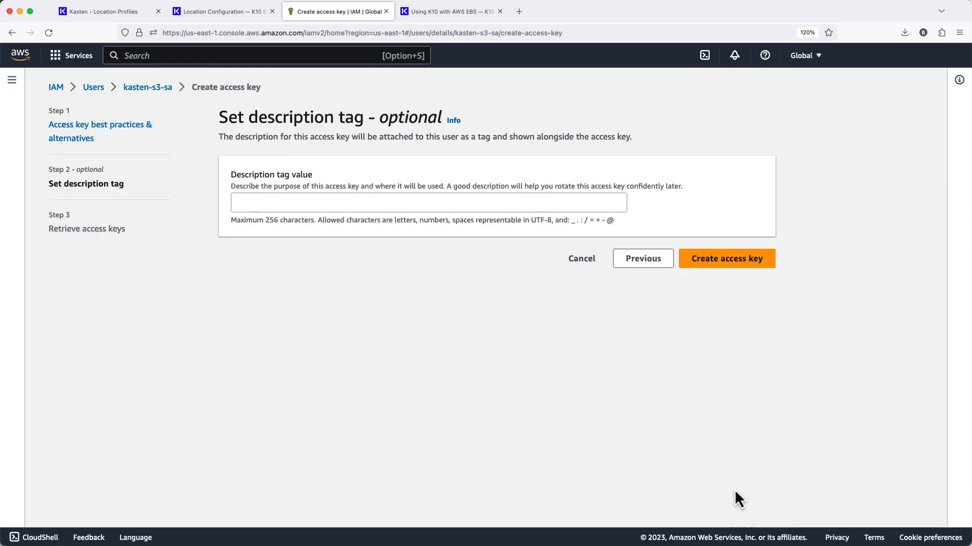
left_click(722, 263)
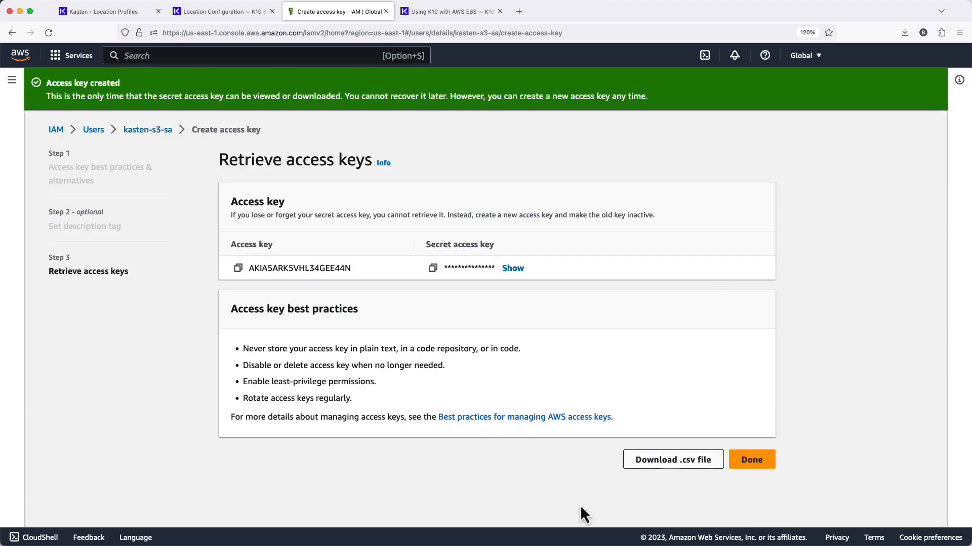
- Download the new access key as a .csv file and finish the access key creation
left_click(673, 467)
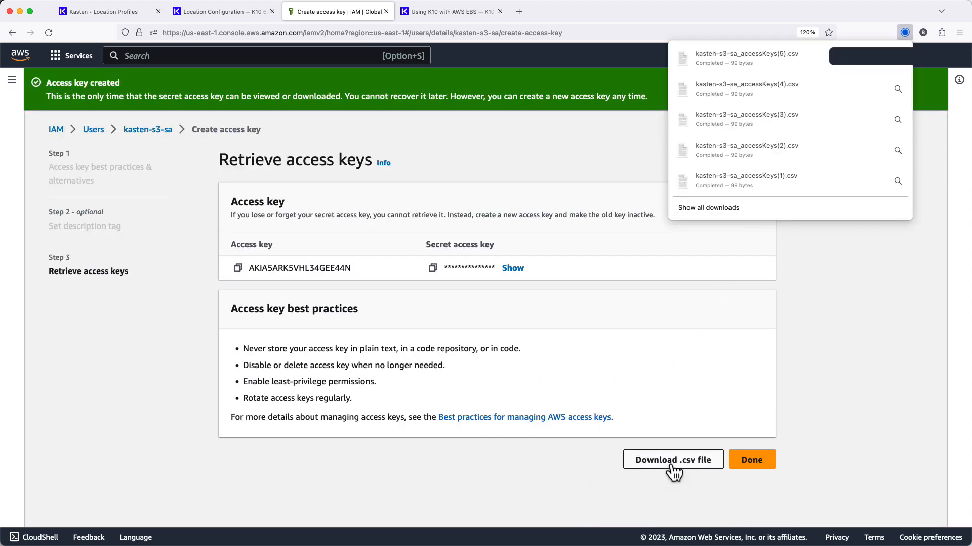
left_click(748, 460)
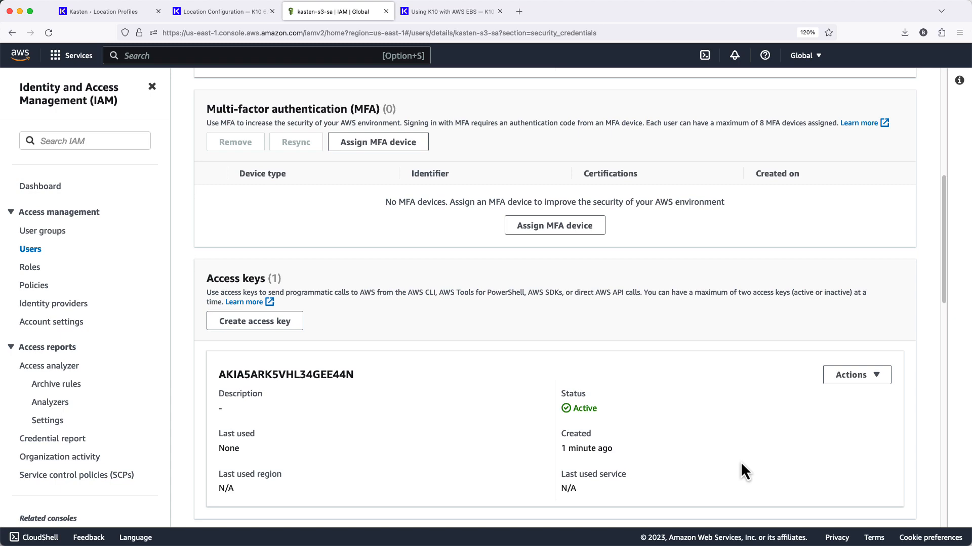
scroll(741, 464, "down", 1)
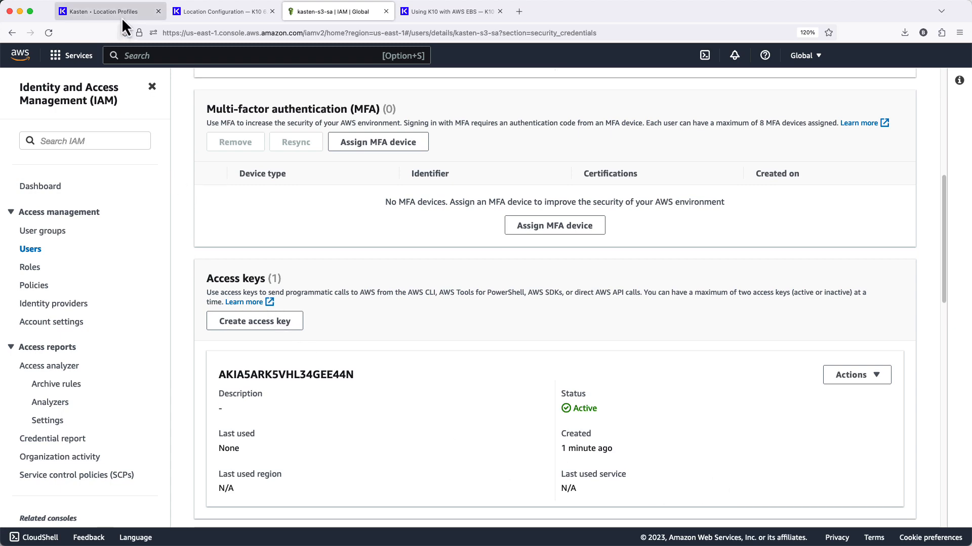
- Switch to Kasten K10 and start a new location profile named my-s3-bucket with Amazon S3 as the storage provider
left_click(122, 16)
left_click(326, 263)
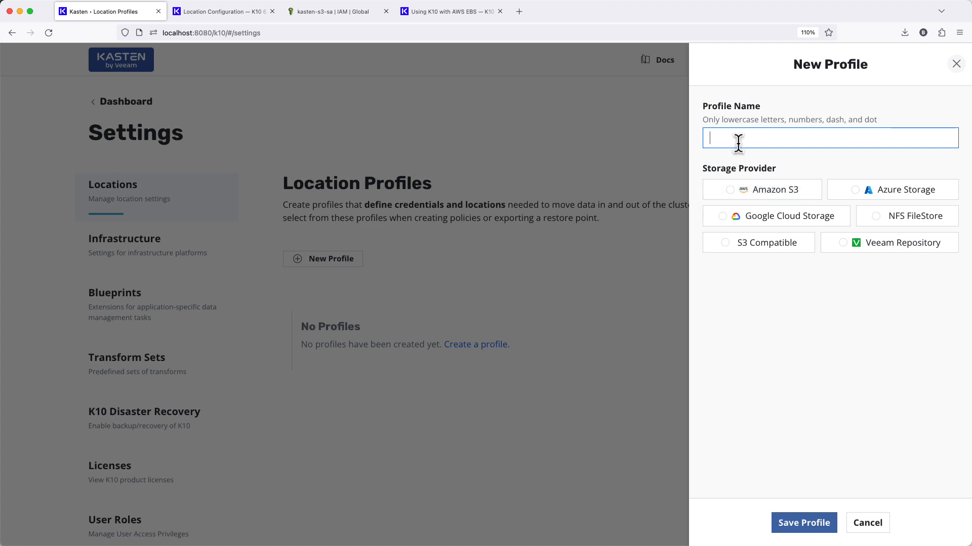
type("my-s3-bucket")
left_click(792, 190)
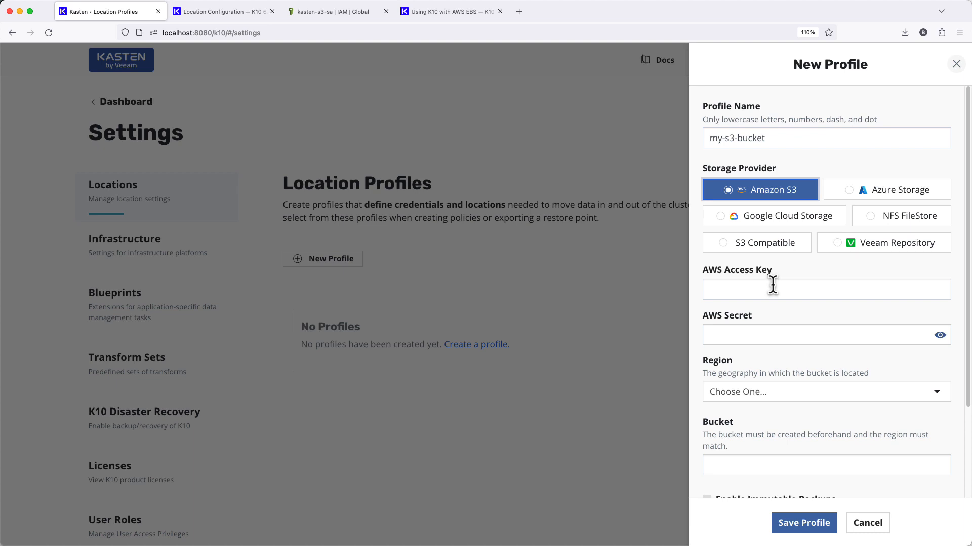
- Paste the kasten-s3-sa user's AWS access key and AWS secret into the new profile
left_click(791, 288)
key("super+v")
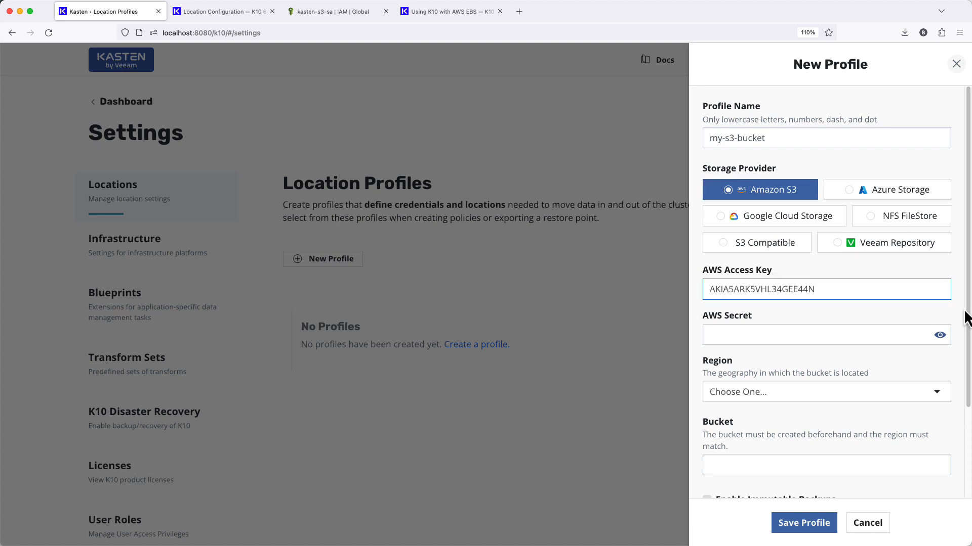
key("super+Tab")
key("super+Tab")
left_click(805, 334)
key("super+v")
- Set the profile's region to US East (N. Virginia) us-east-1 and its bucket to my-kasten-repo
left_click(767, 394)
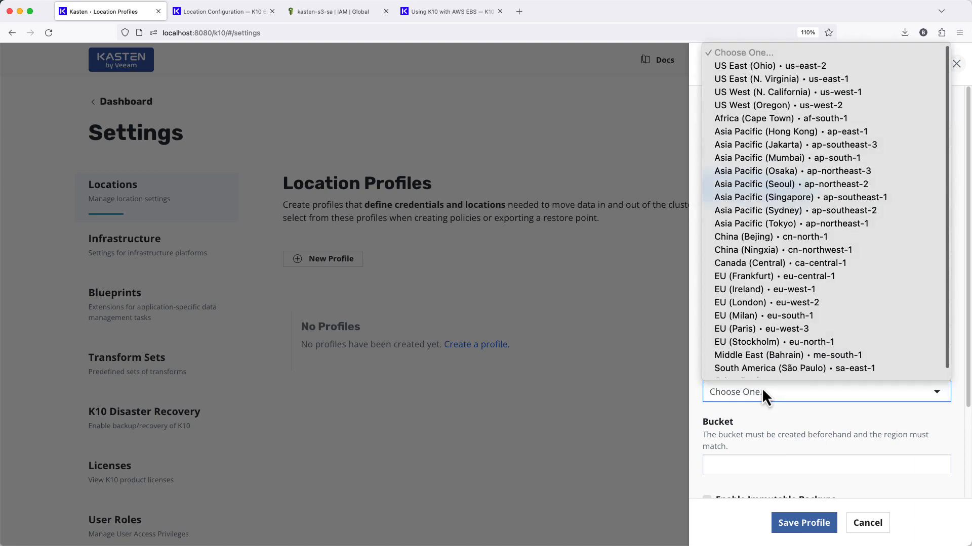
left_click(821, 71)
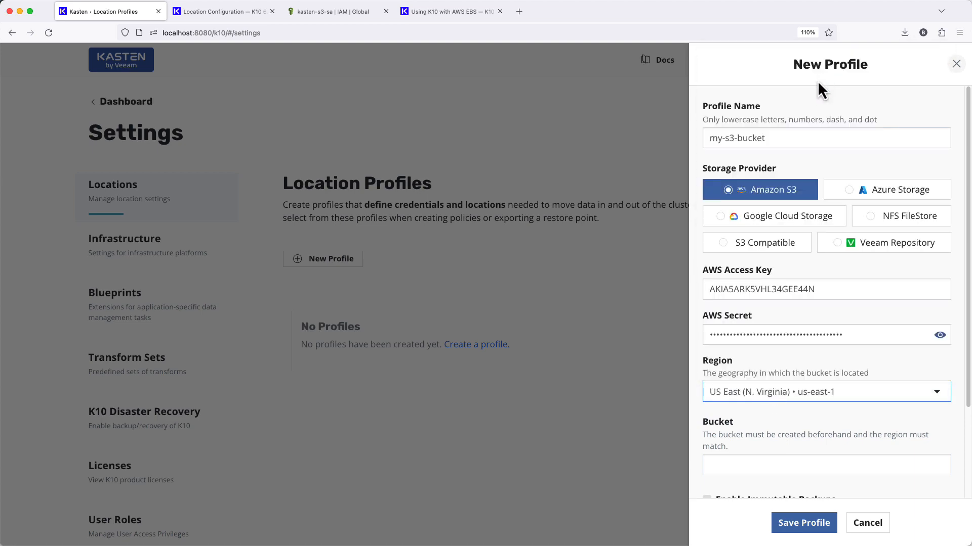
left_click(799, 464)
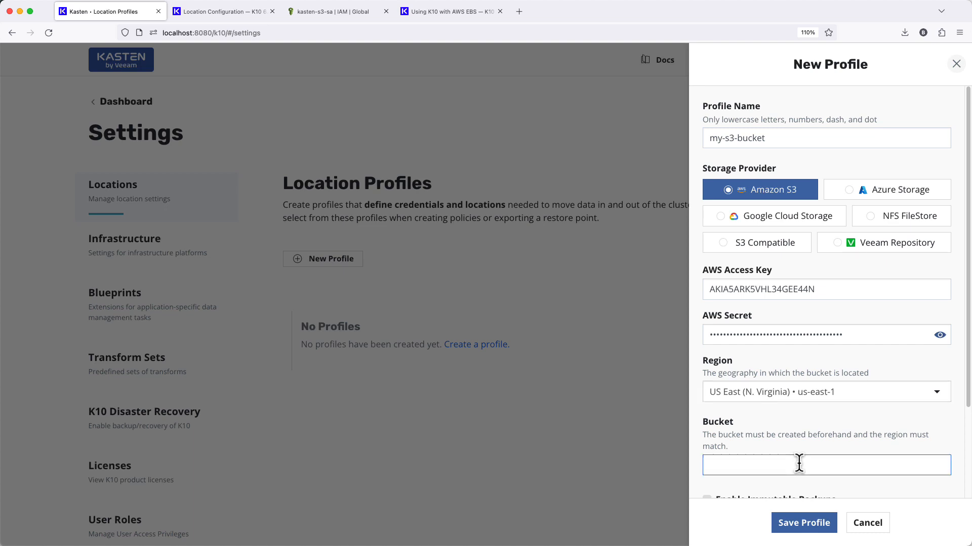
type("my-kasten-repo")
- Enable immutable backups with bucket validation, set the protection period to 7 days, and save the profile
scroll(834, 433, "down", 5)
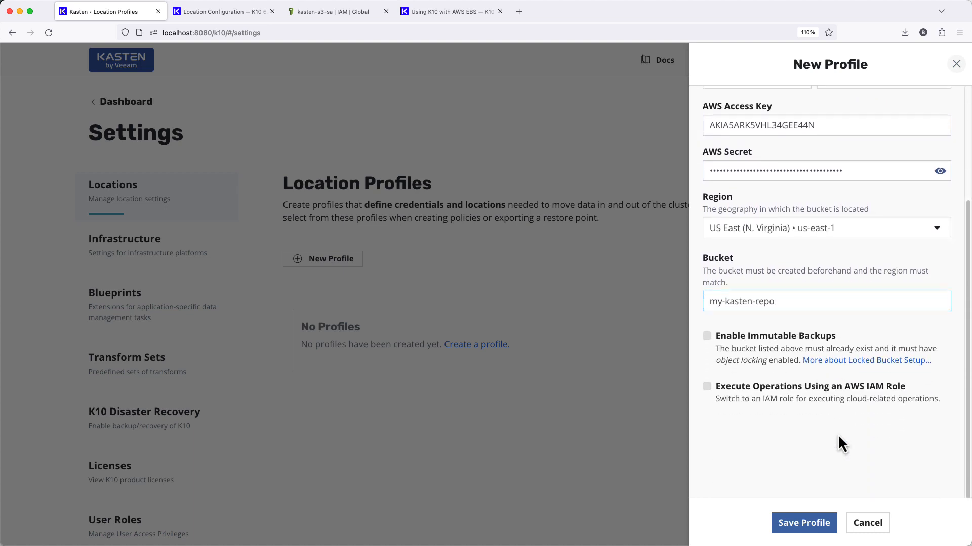
left_click(707, 336)
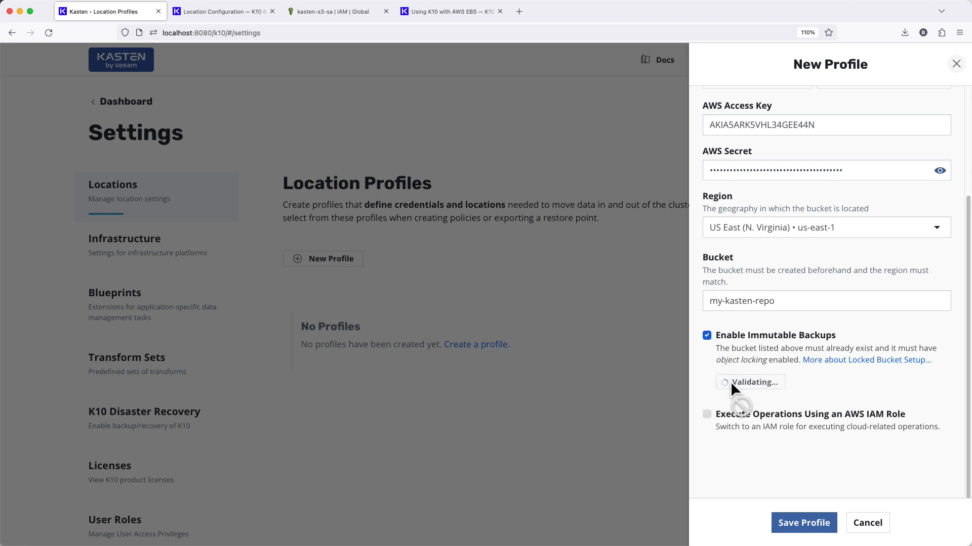
scroll(733, 389, "down", 3)
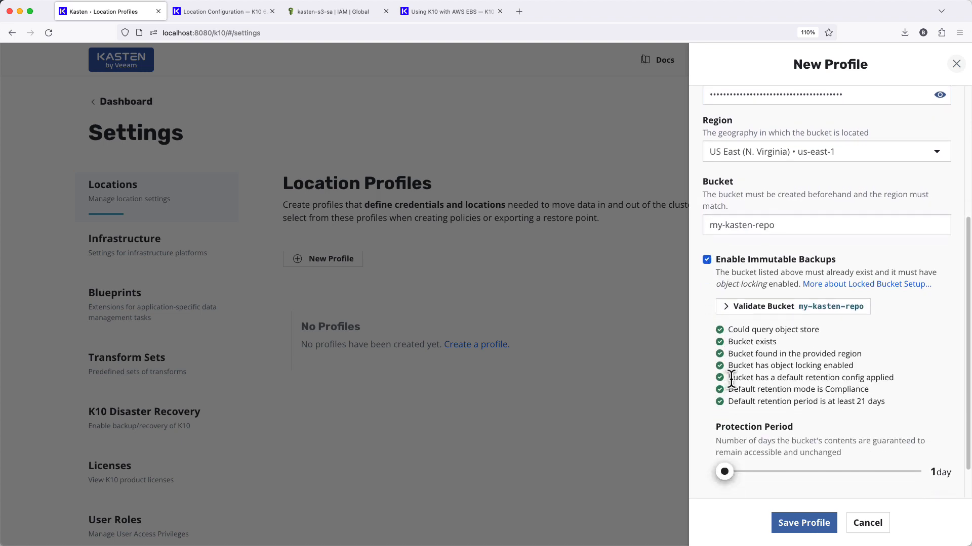
scroll(731, 385, "down", 2)
left_click_drag(727, 385, 913, 389)
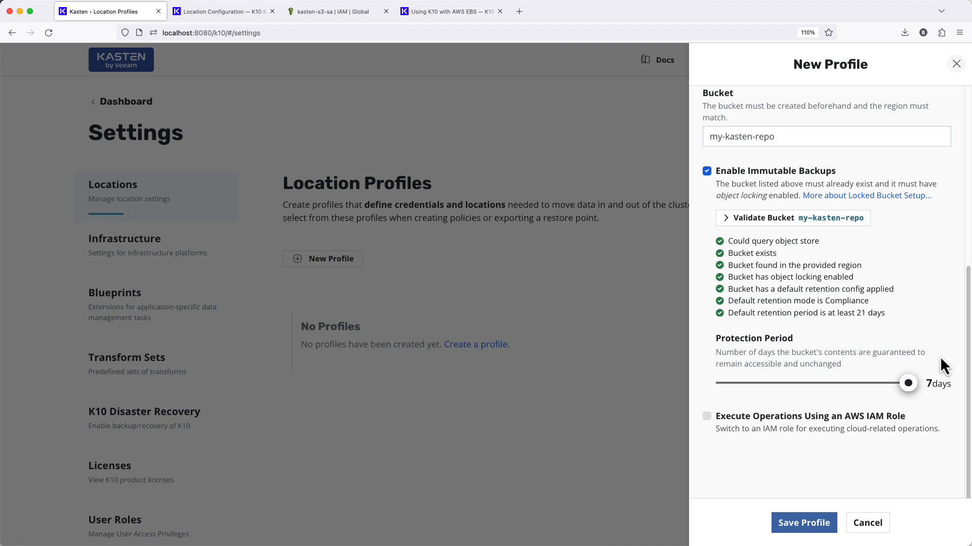
left_click(828, 522)
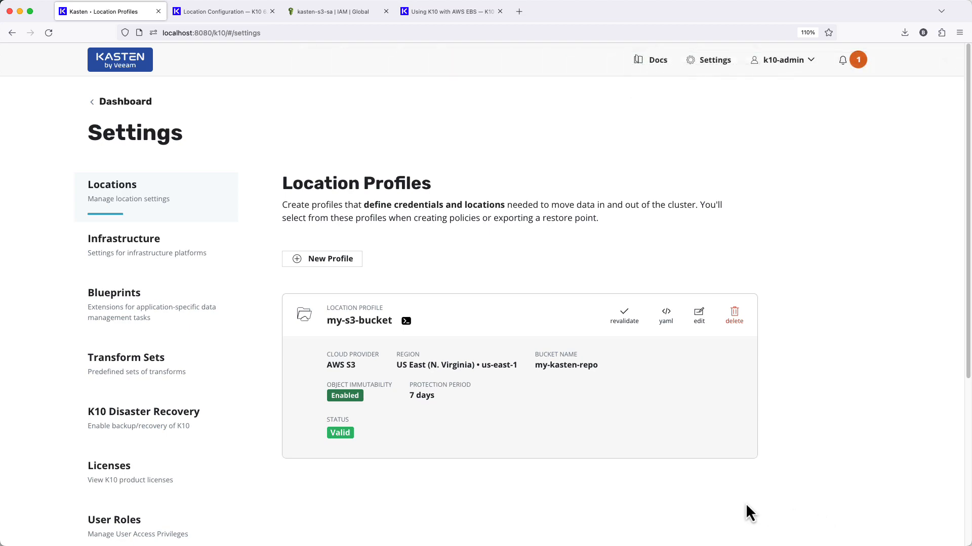
- Start a new backup policy for the app-1 application from the applications overview
left_click(135, 103)
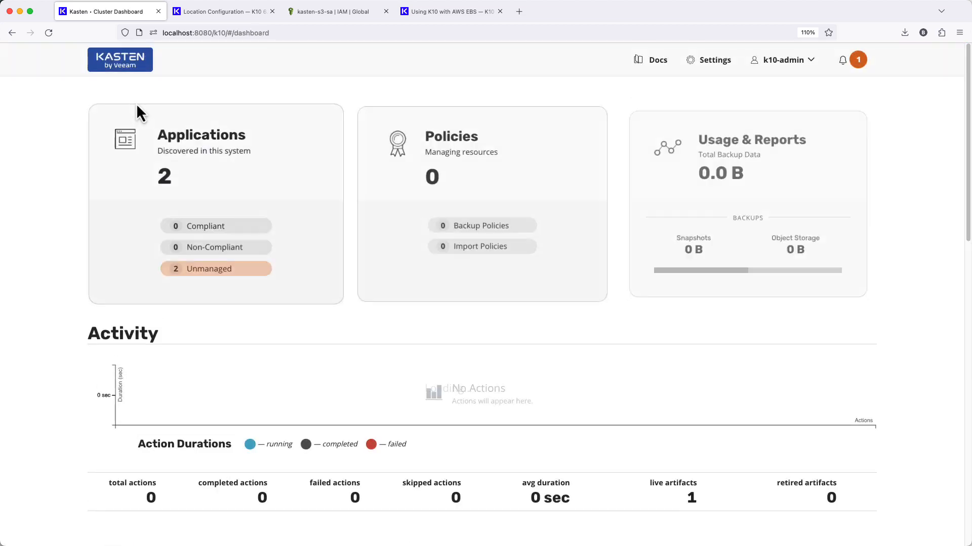
left_click(169, 141)
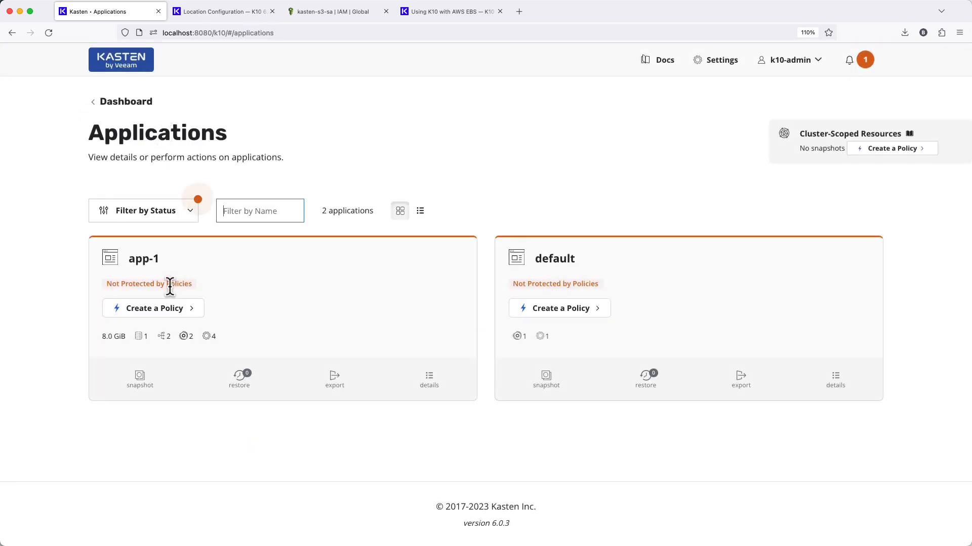
left_click(167, 308)
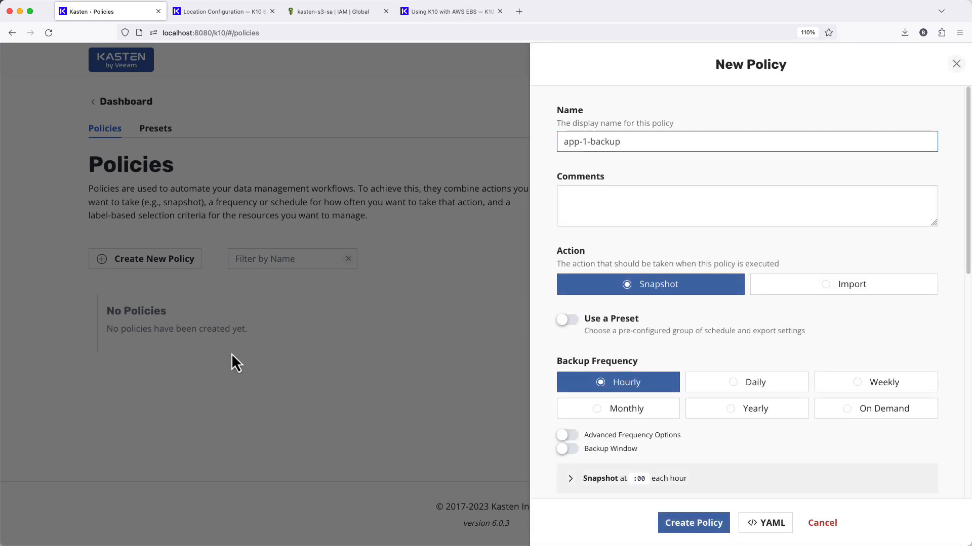
- Enable backups via snapshot exports in the app-1-backup policy and open the choice of export location profiles
scroll(638, 345, "down", 10)
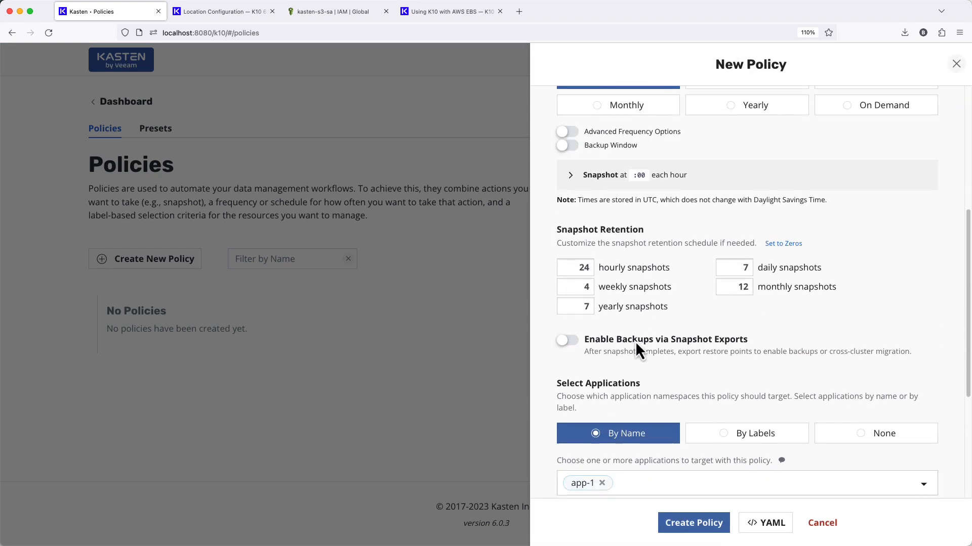
scroll(634, 341, "down", 3)
left_click(574, 242)
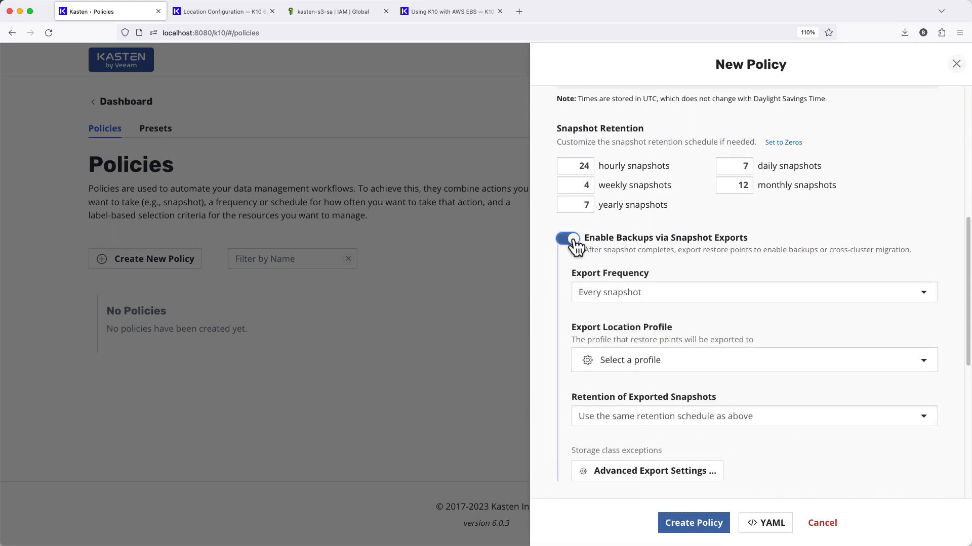
left_click(636, 364)
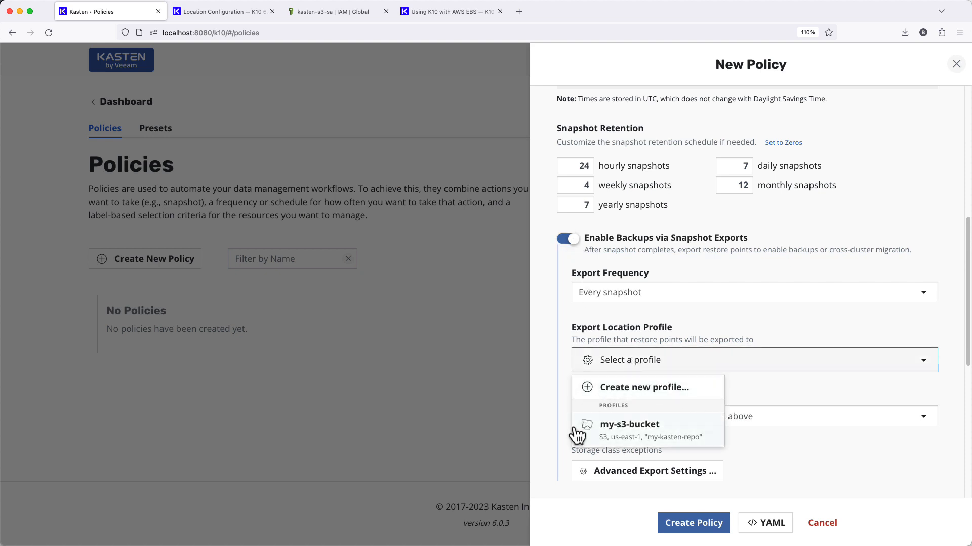